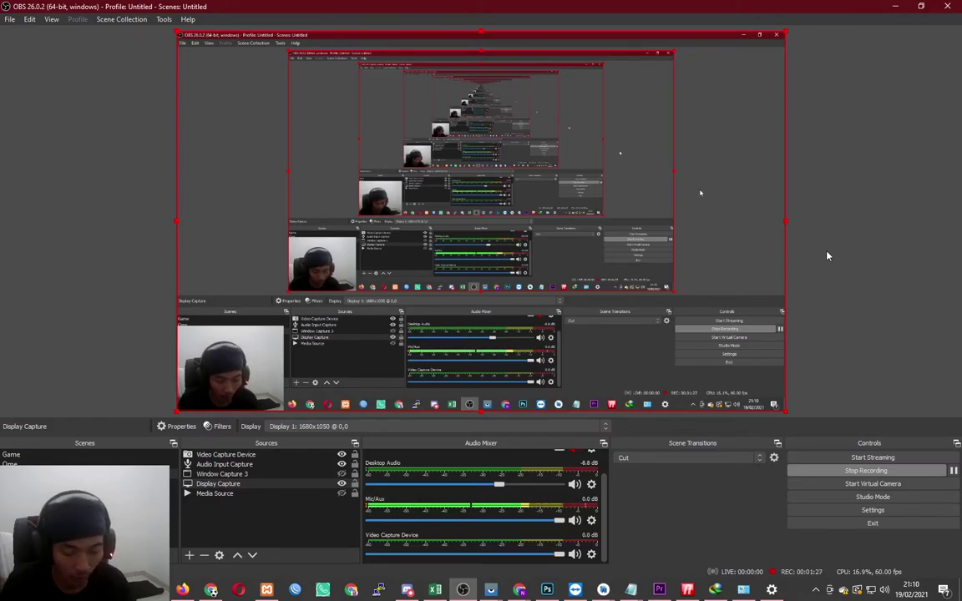
Open the Windows Services console through the Run dialog and reposition its window
key(super)
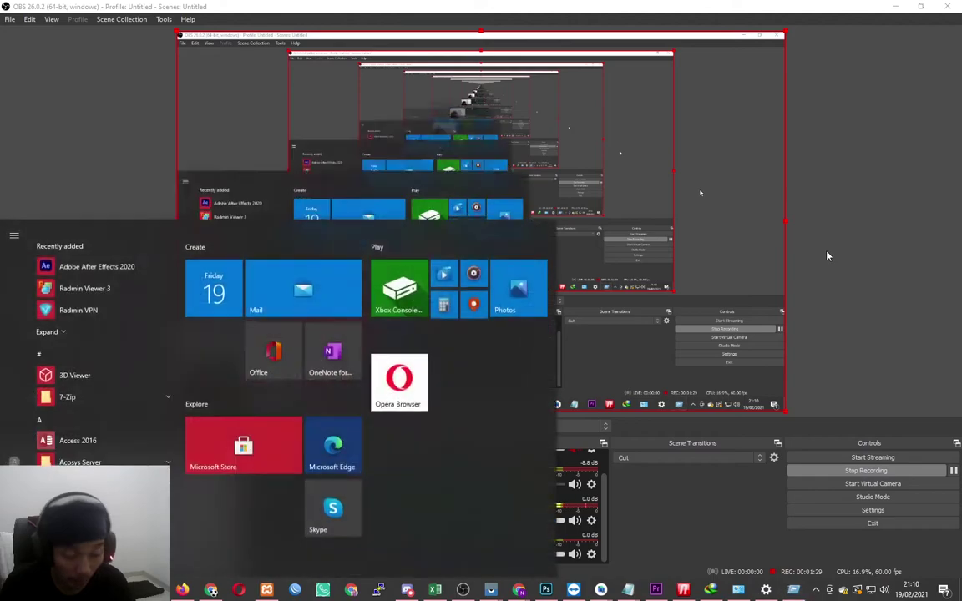
text(run)
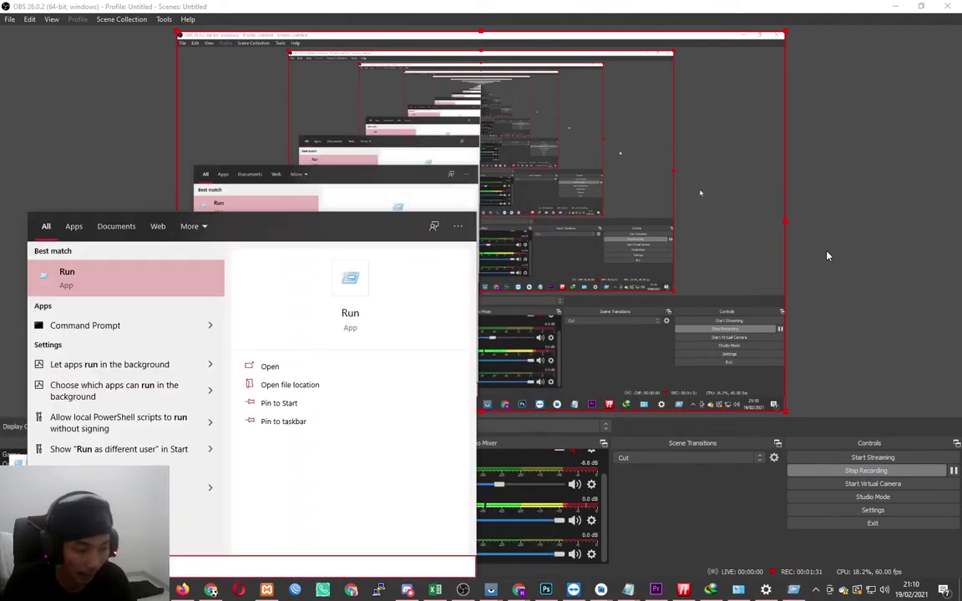
key(Return)
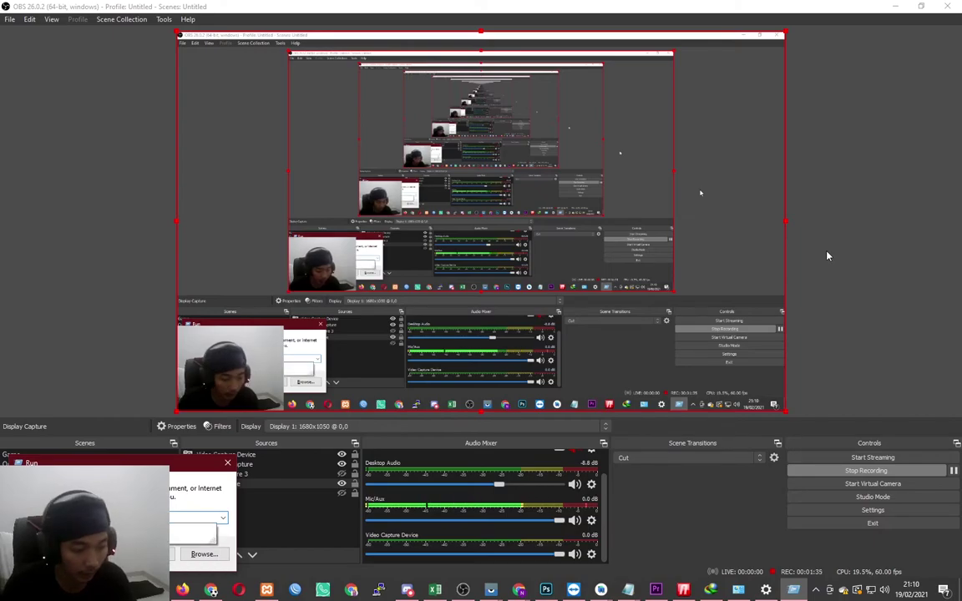
key(Escape)
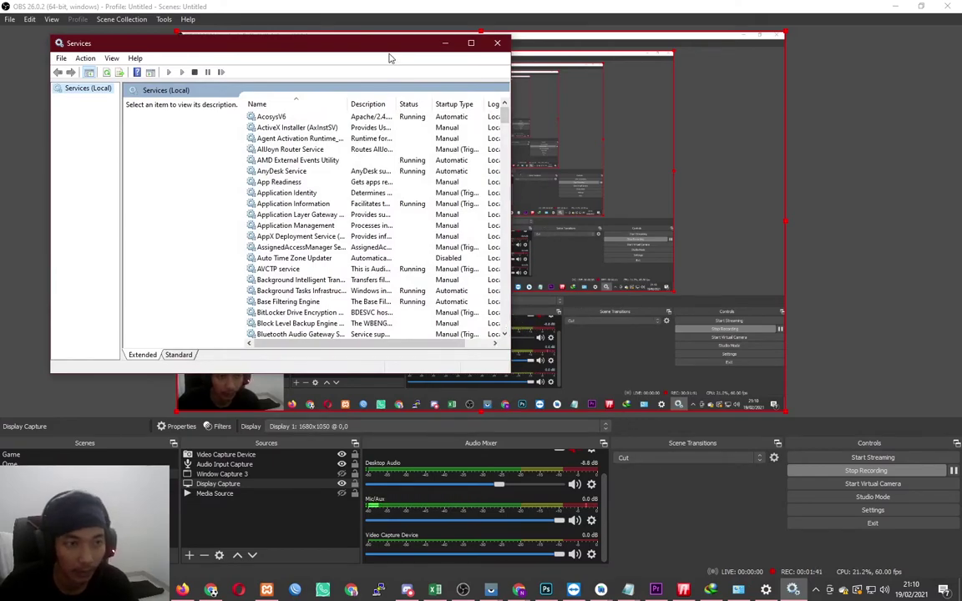
drag(353, 43, 578, 160)
Find the Windows Update service among the local services and open its properties
click(526, 310)
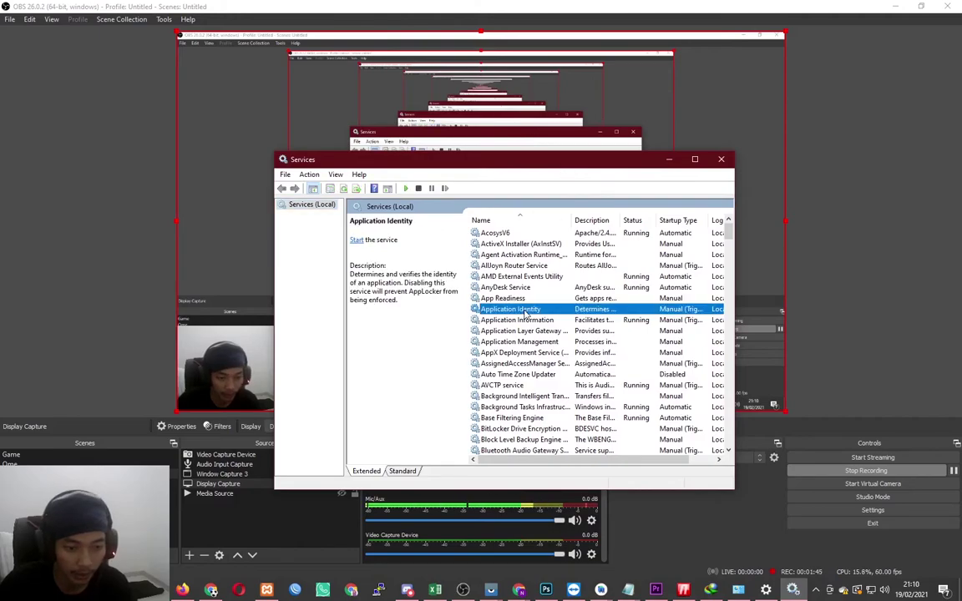
key(w)
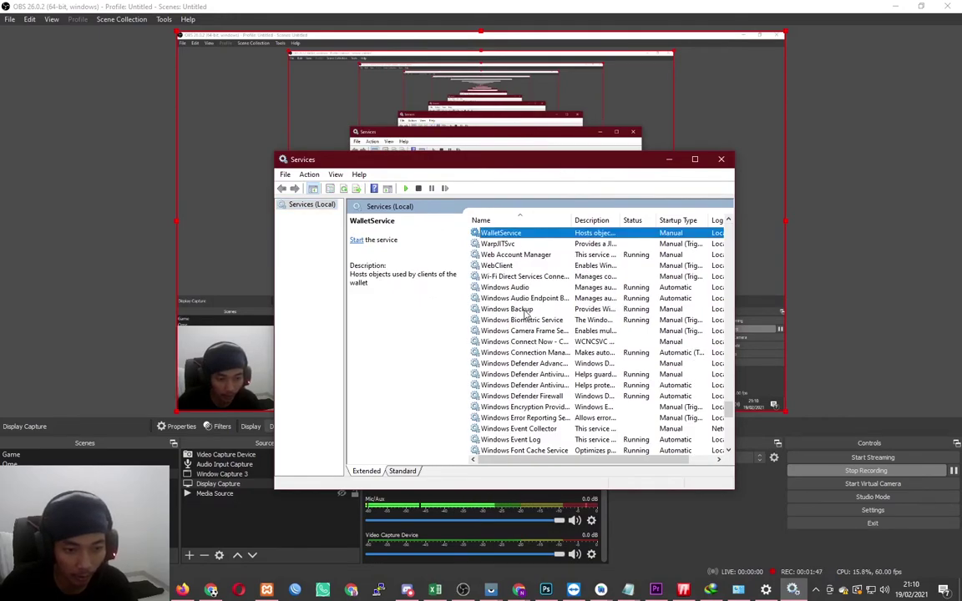
scroll(526, 311, down, 8)
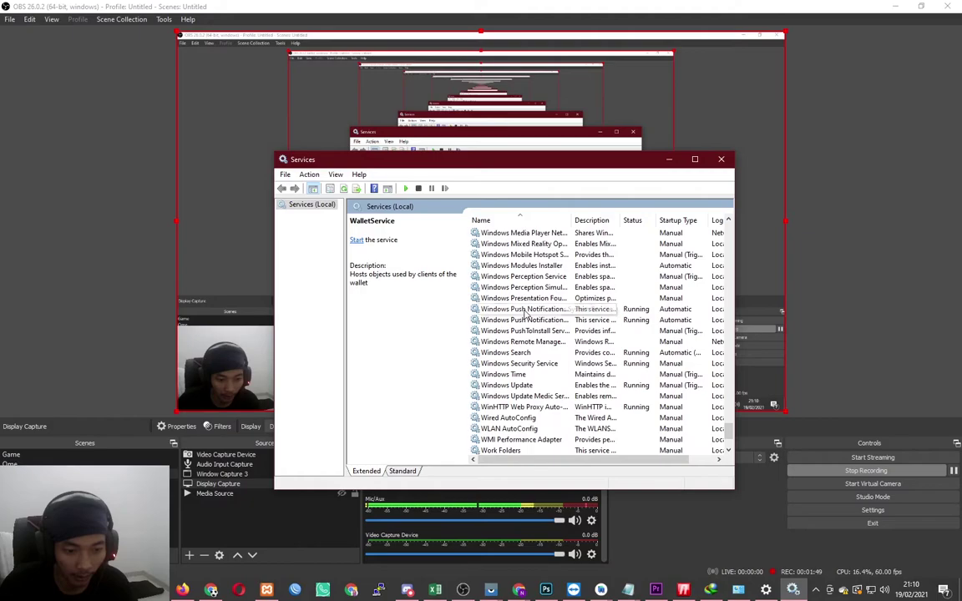
click(513, 385)
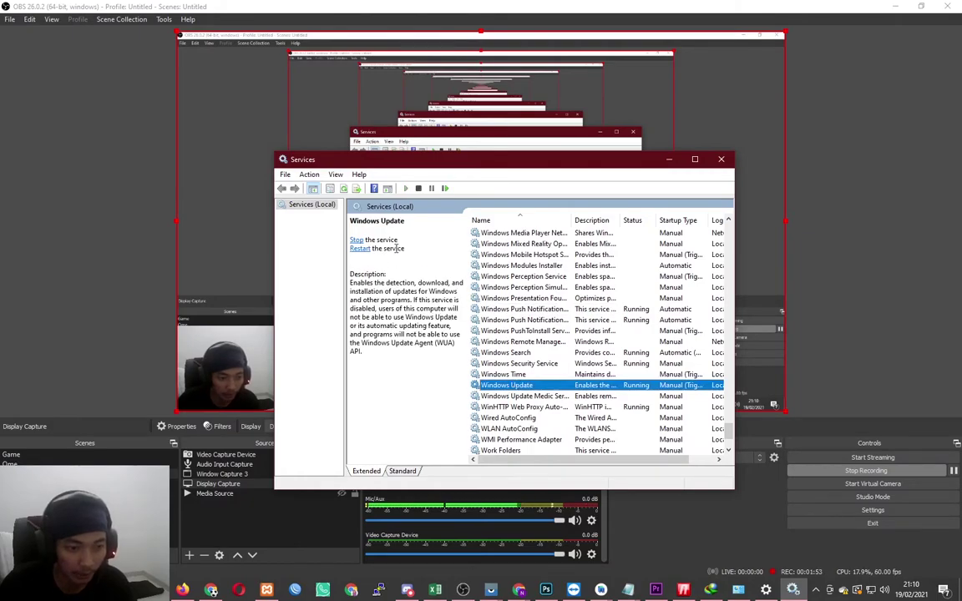
double_click(510, 386)
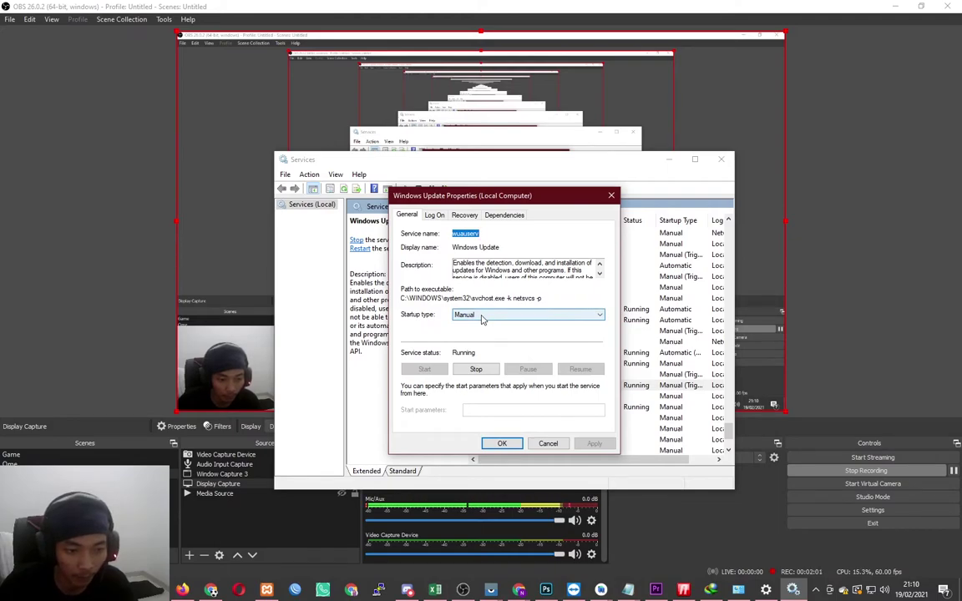
Set the Windows Update startup type to Disabled, stop the service and apply the change
click(482, 319)
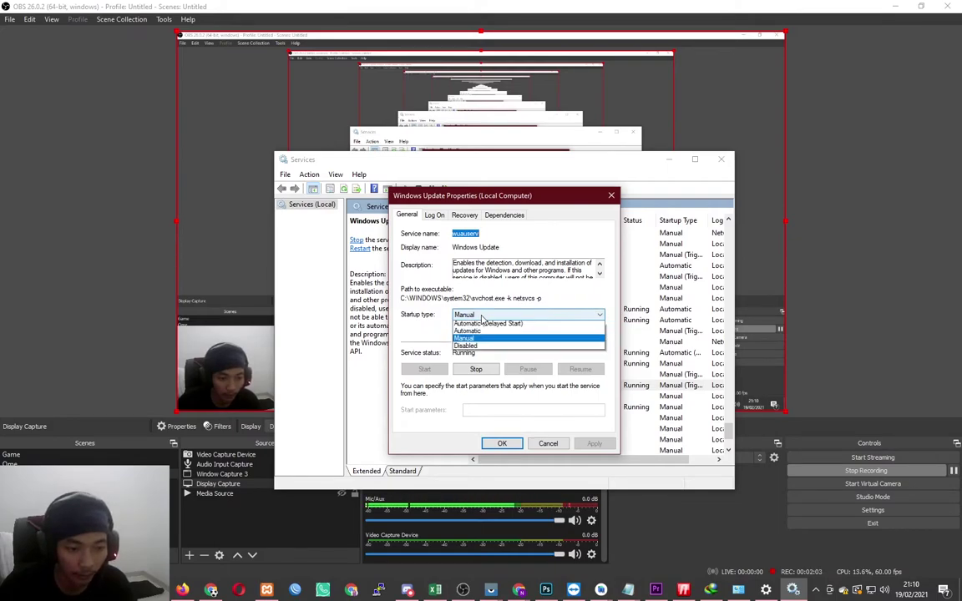
click(482, 319)
click(481, 318)
click(482, 318)
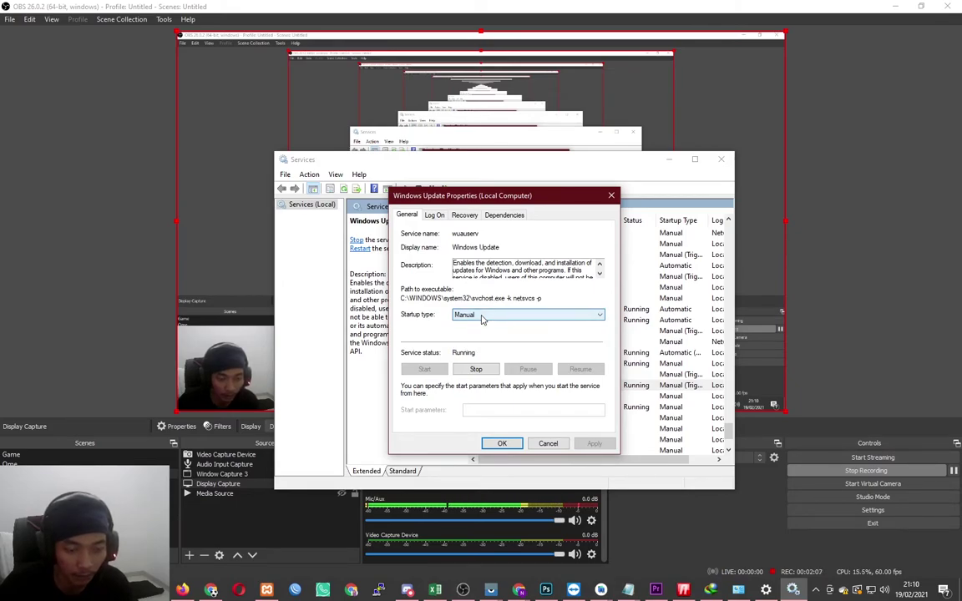
click(481, 319)
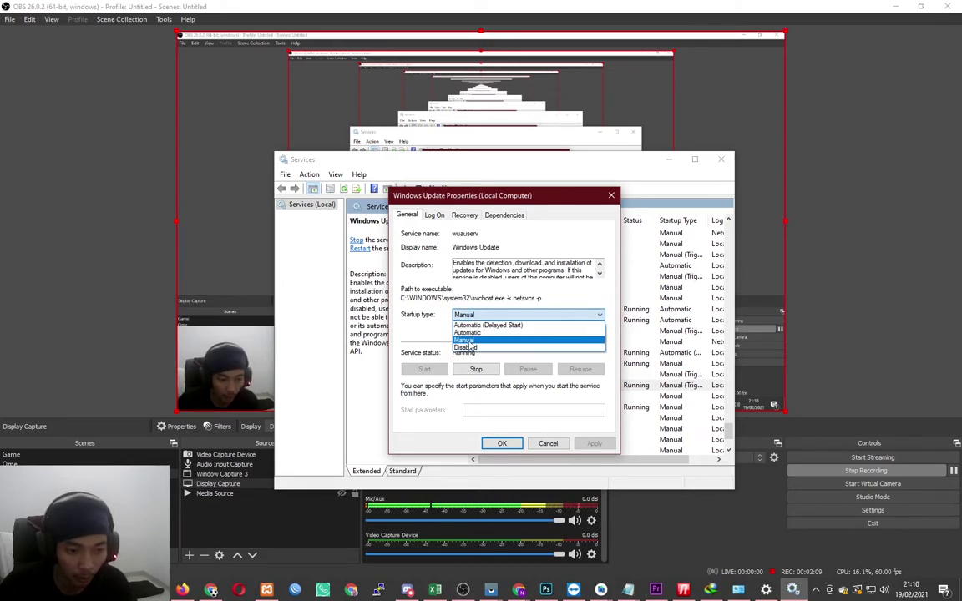
click(472, 348)
click(476, 371)
click(476, 370)
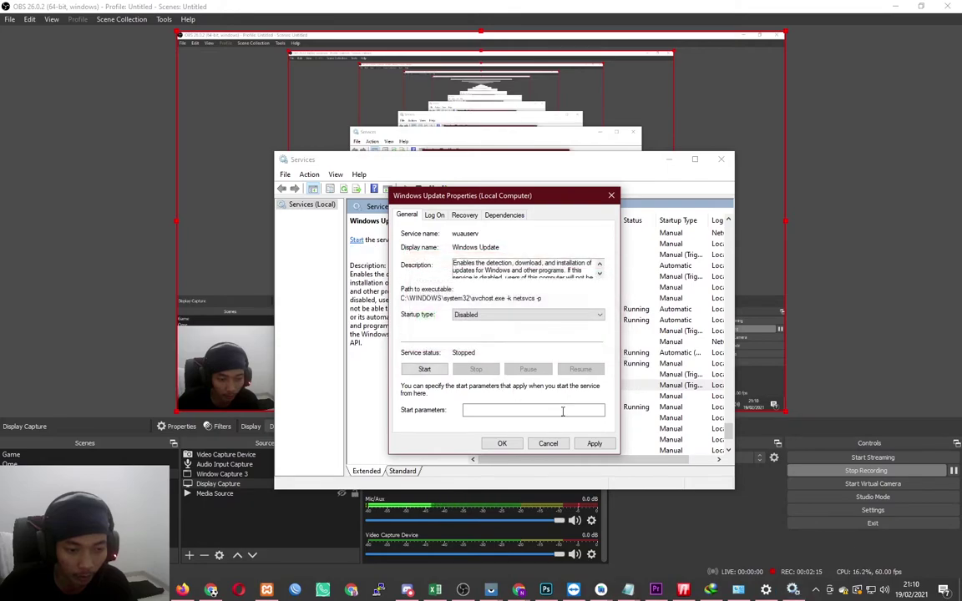
click(593, 444)
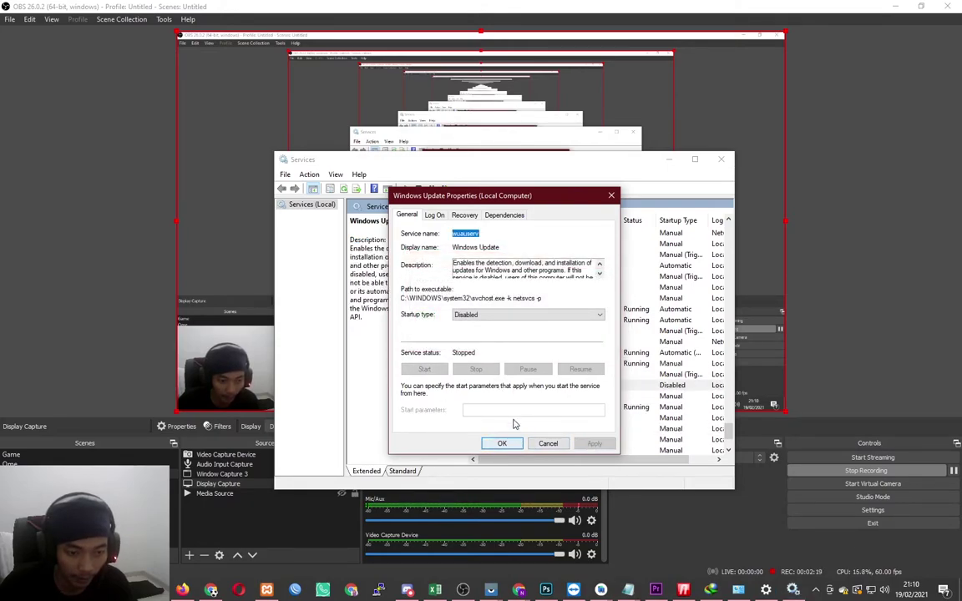
Examine the Windows Update service's dependencies under Remote Procedure Call (RPC) and review its general, log-on and recovery settings
click(503, 216)
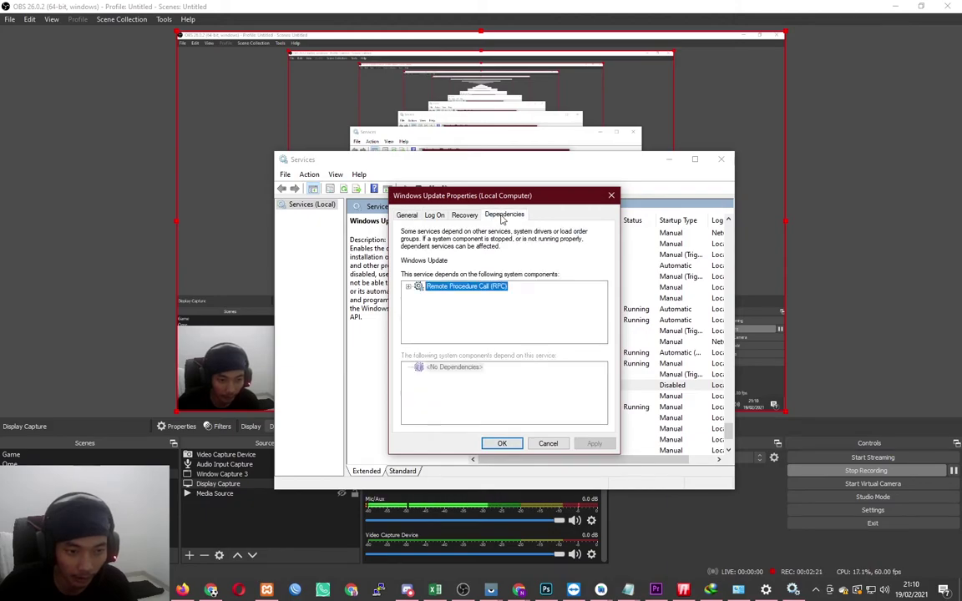
click(409, 287)
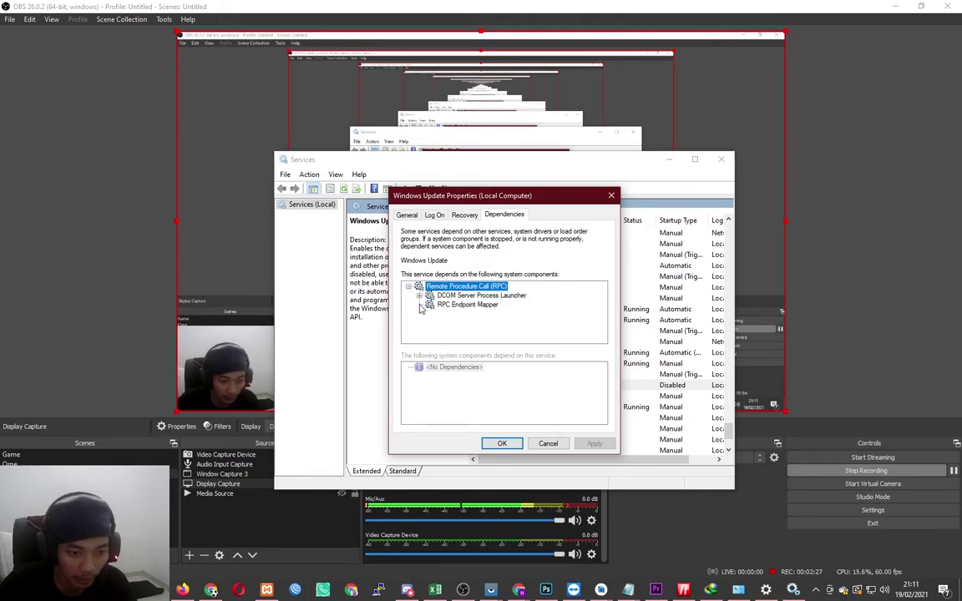
click(447, 306)
double_click(446, 297)
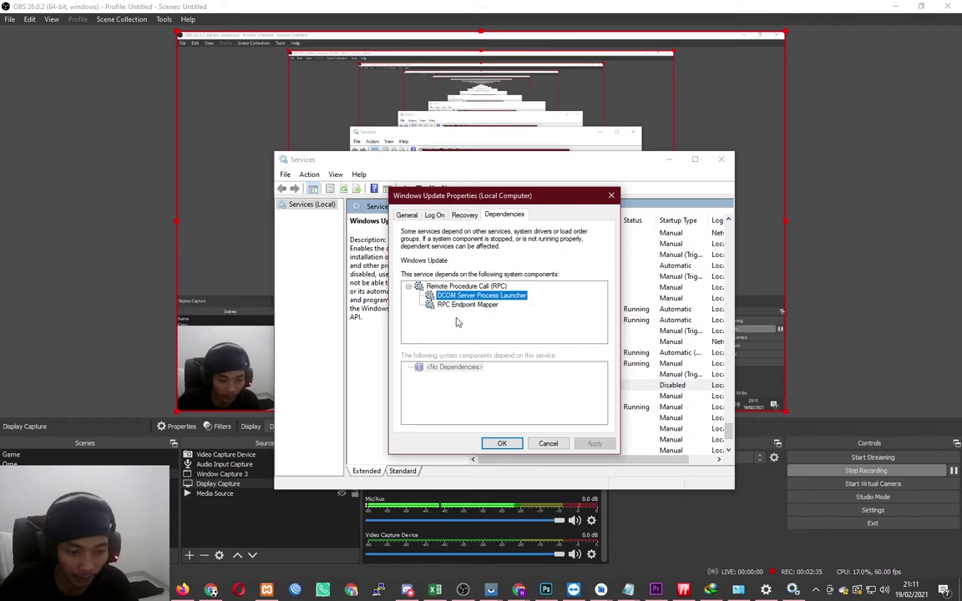
click(407, 215)
click(434, 214)
click(464, 214)
click(504, 215)
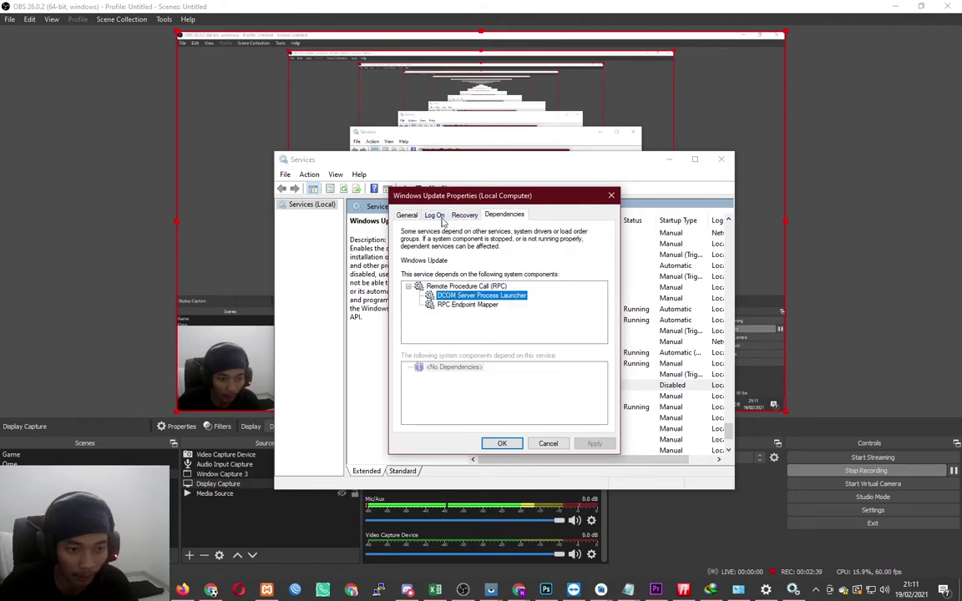
click(406, 215)
click(503, 215)
click(407, 216)
click(506, 217)
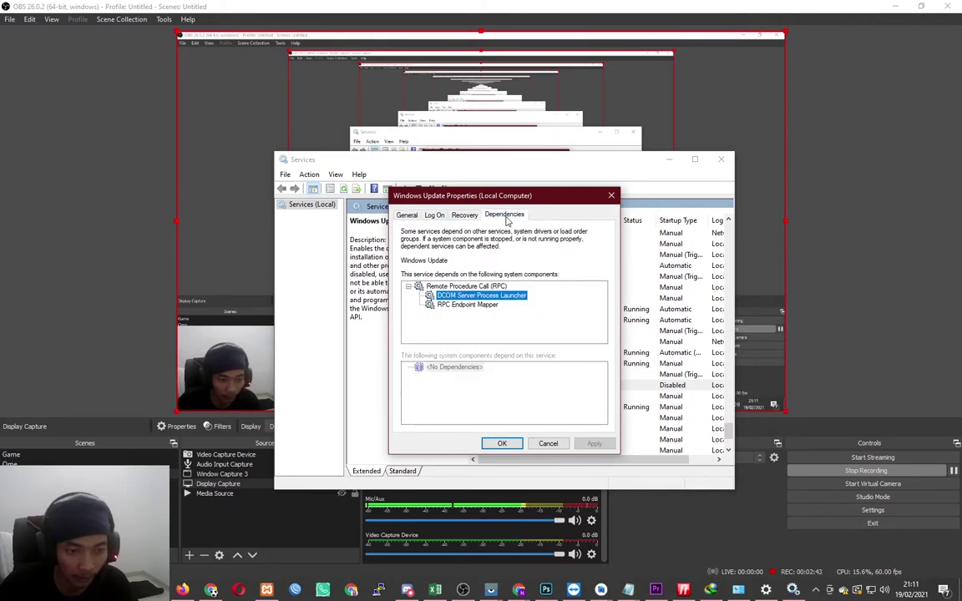
click(405, 217)
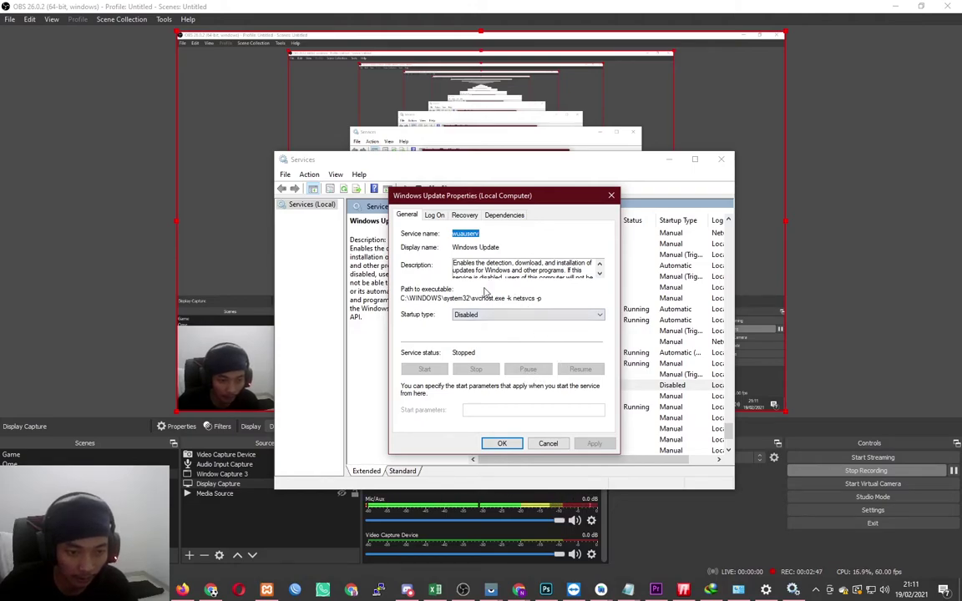
Confirm the Windows Update properties, reopen them to check the startup type and service status, and close them again
click(504, 443)
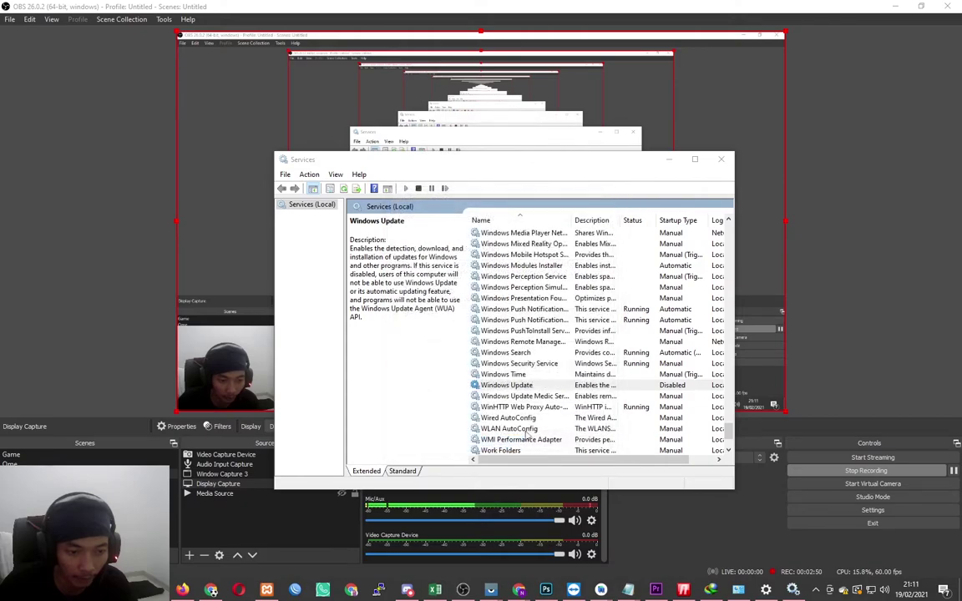
double_click(517, 387)
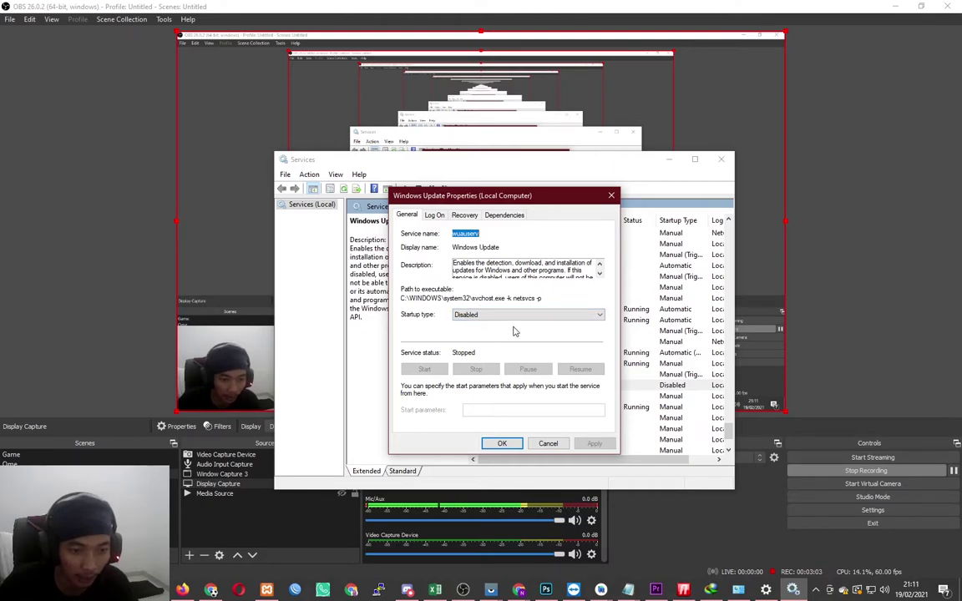
click(611, 196)
key(super)
key(super)
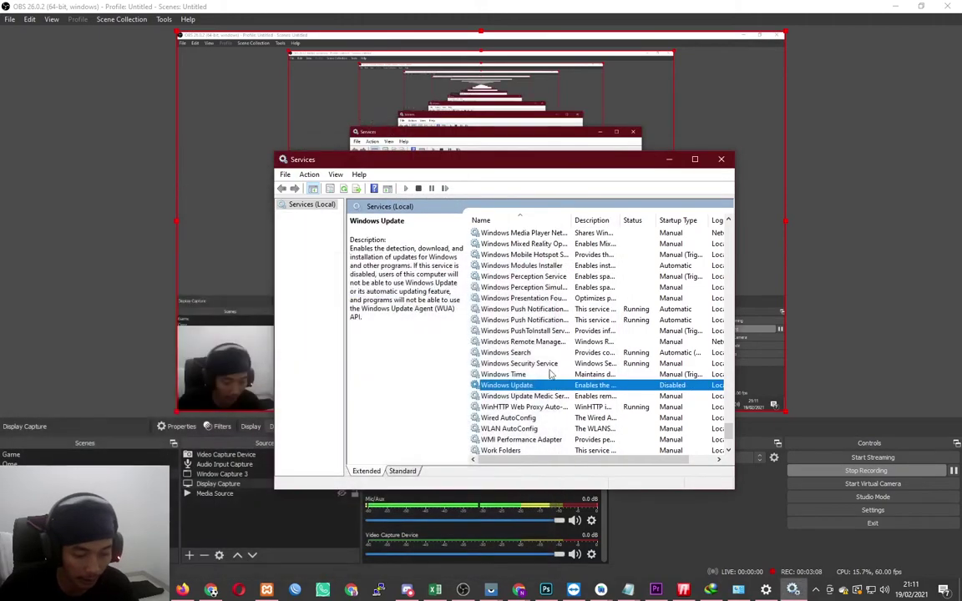
Close the Windows Settings window and open Task Manager to view its services
right_click(765, 592)
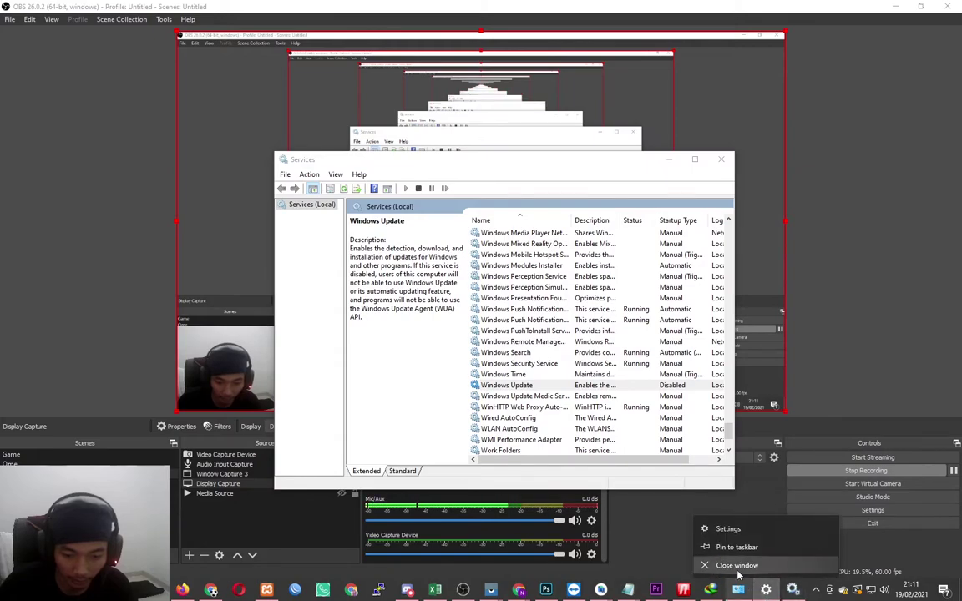
click(733, 566)
right_click(792, 596)
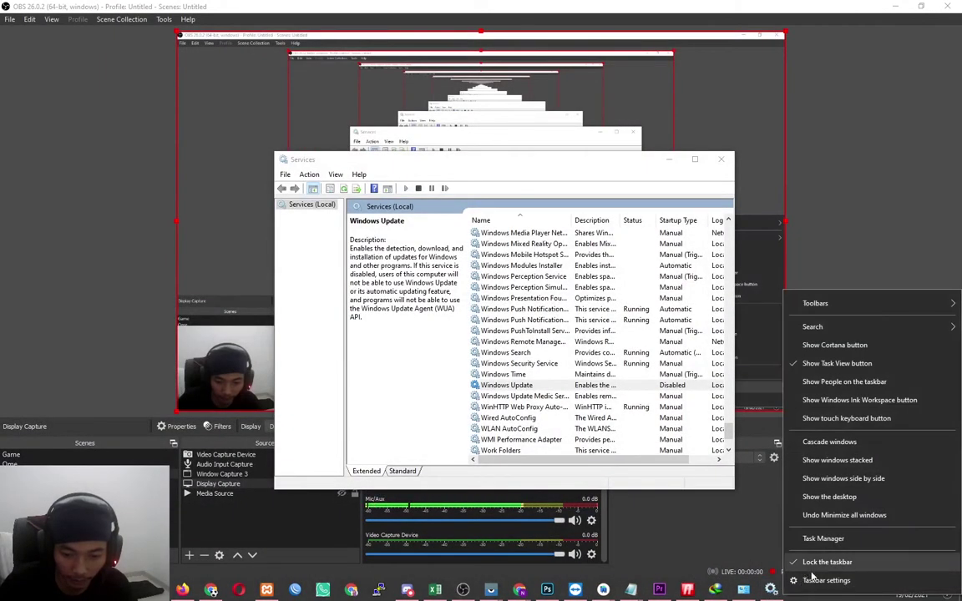
click(822, 539)
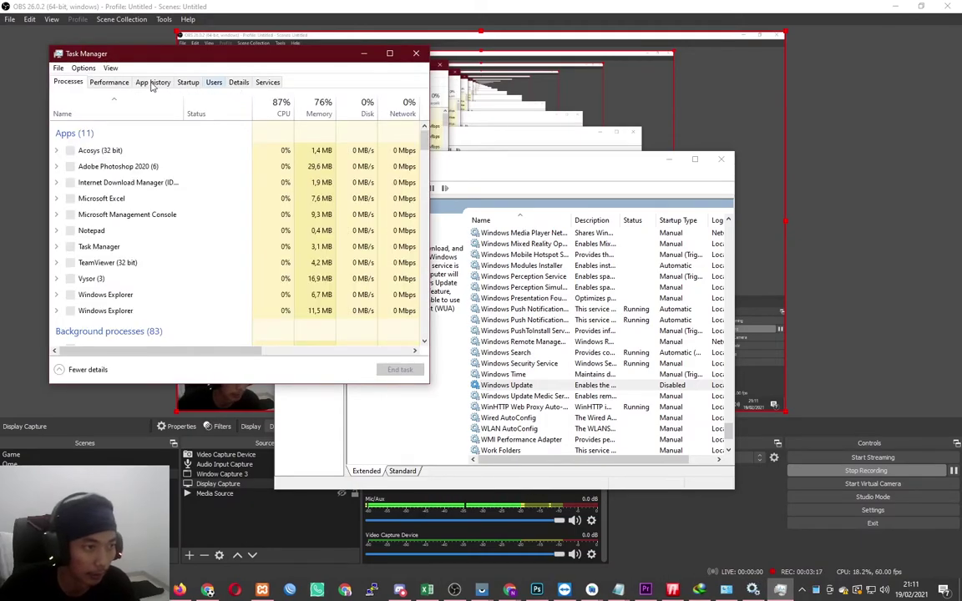
click(241, 83)
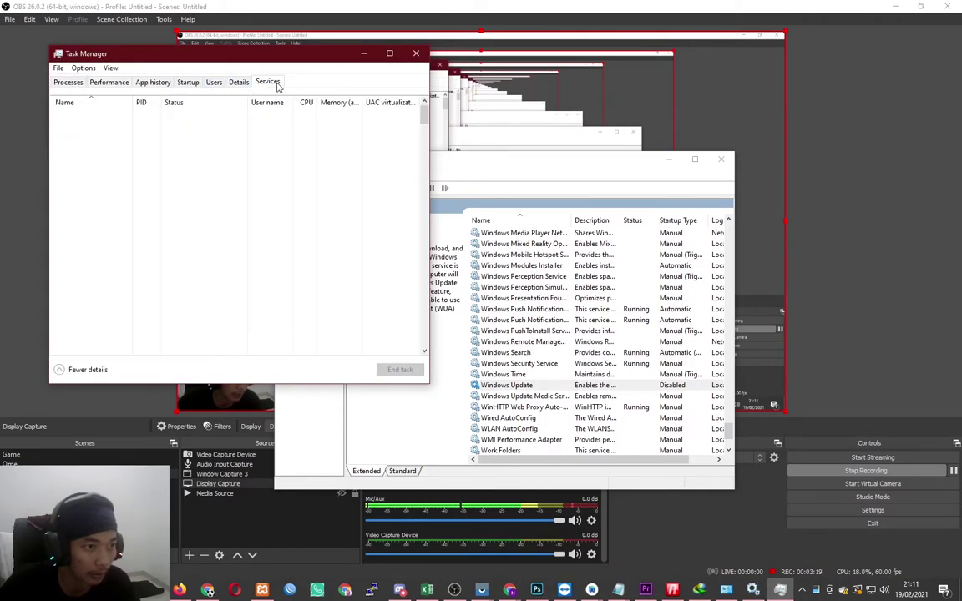
click(270, 83)
Locate the wuauserv (Windows Update) service in Task Manager and select it to check its status
key(w)
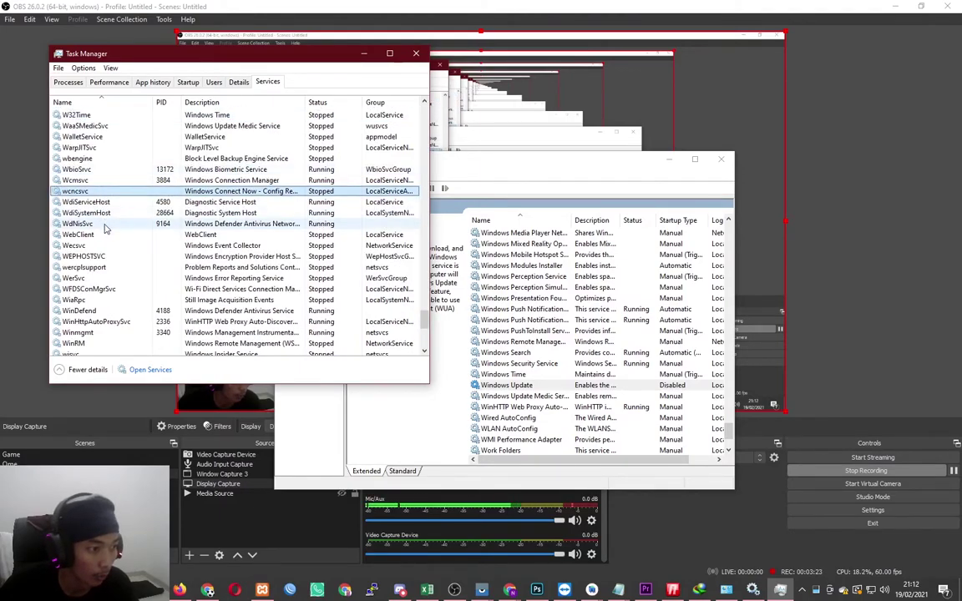
scroll(106, 270, down, 2)
scroll(106, 270, down, 5)
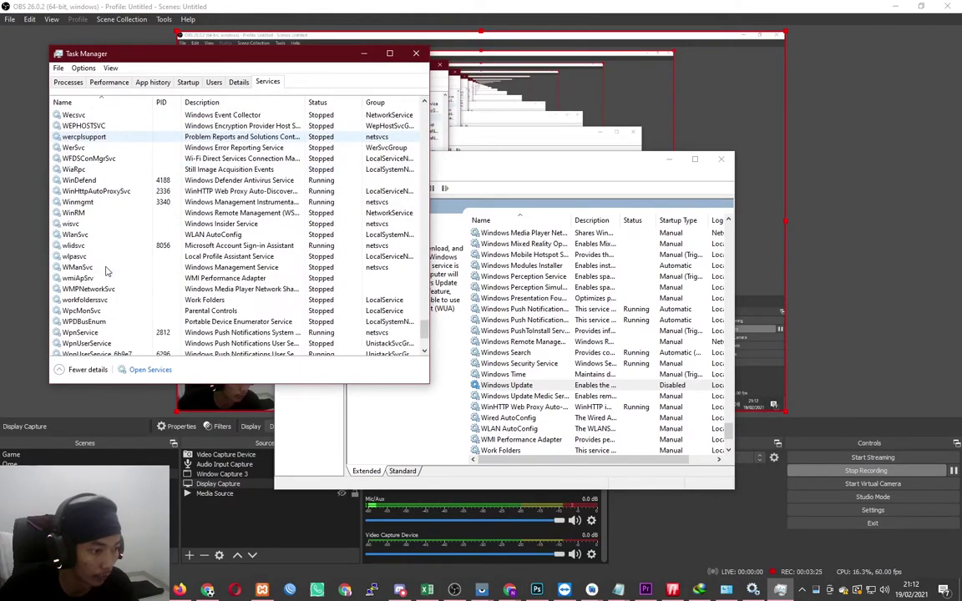
click(91, 289)
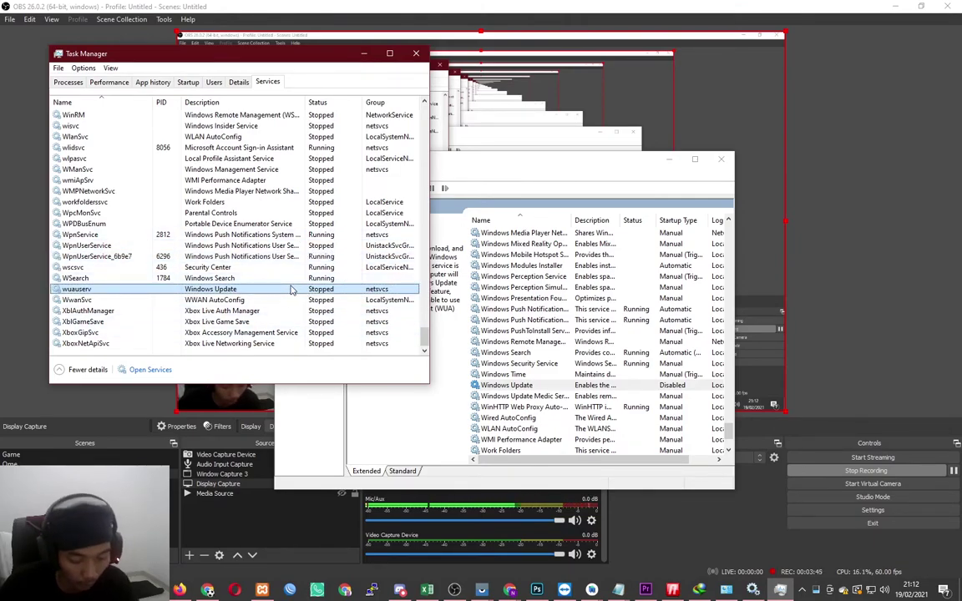
Open the Registry Editor through the Run dialog and expand the HKEY_LOCAL_MACHINE branch down to the keys under SYSTEM
key(super+r)
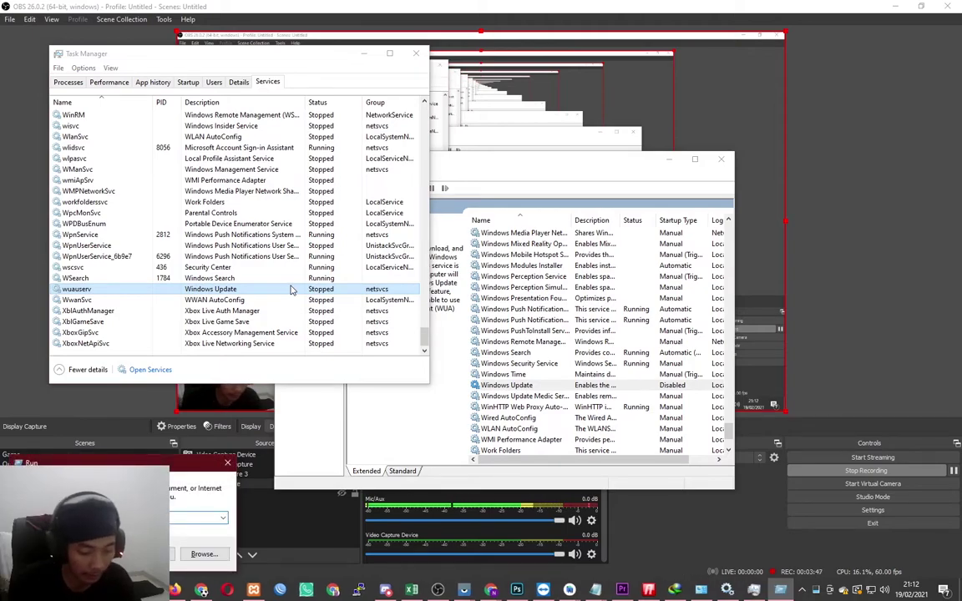
text(g)
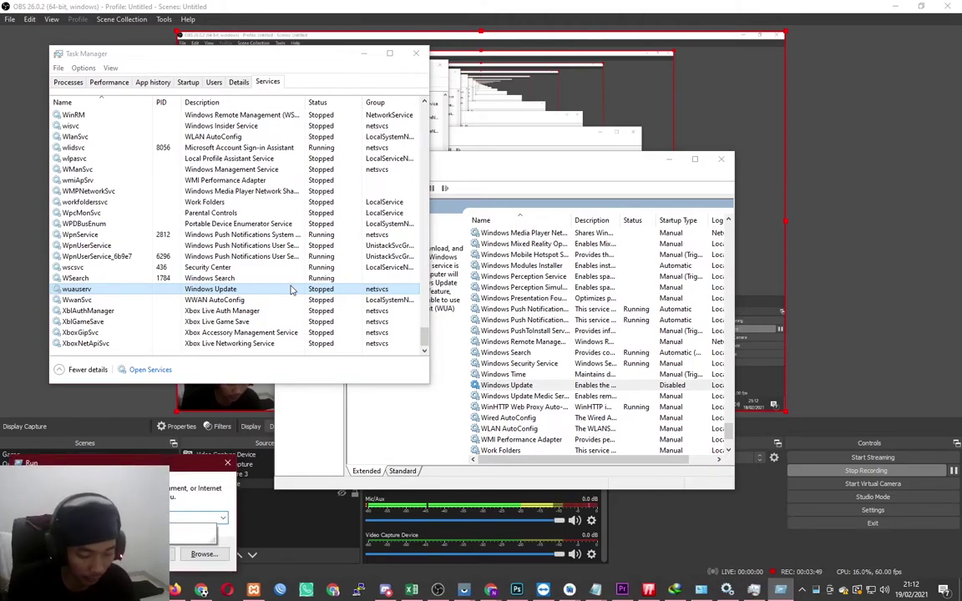
key(Return)
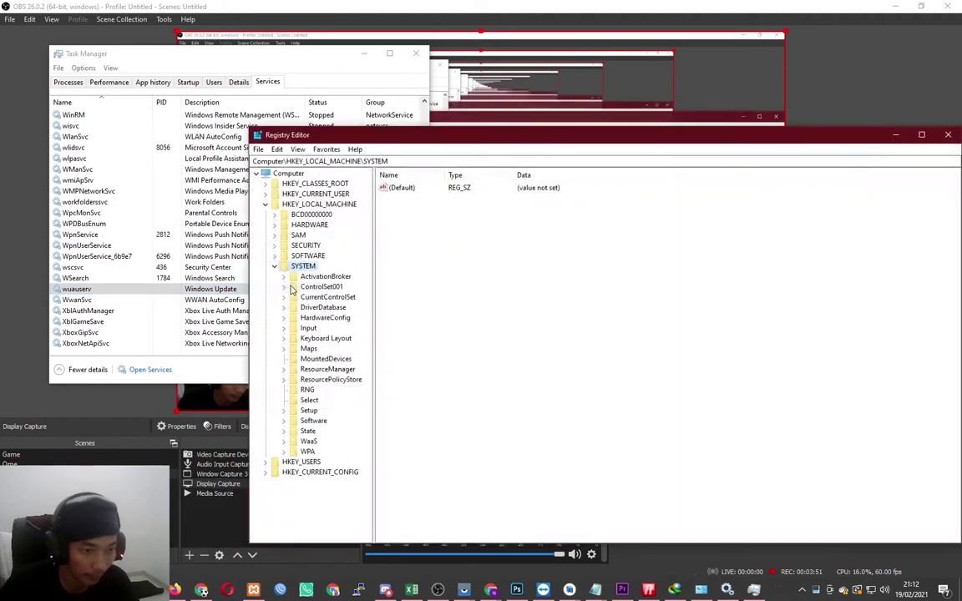
click(266, 204)
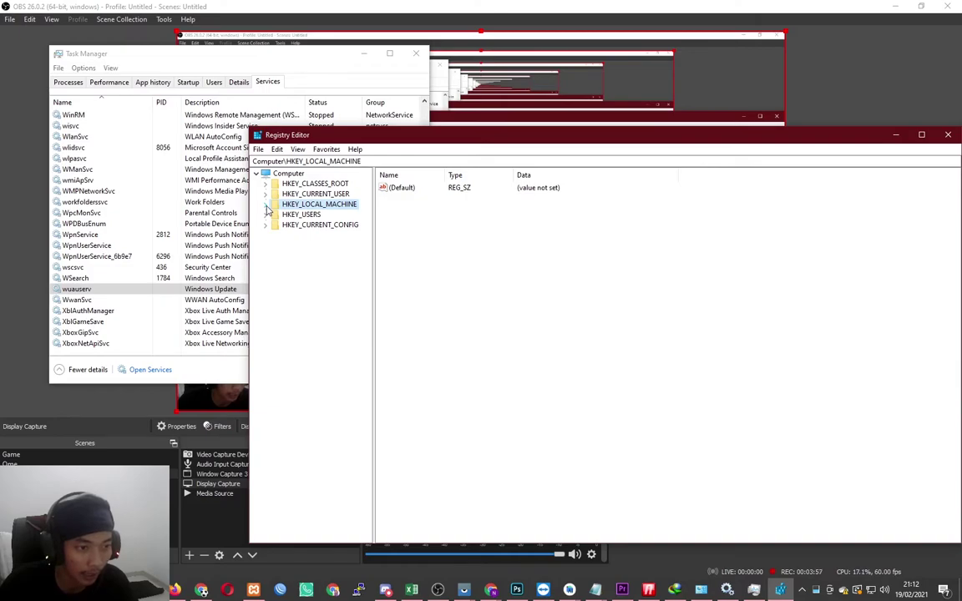
click(266, 205)
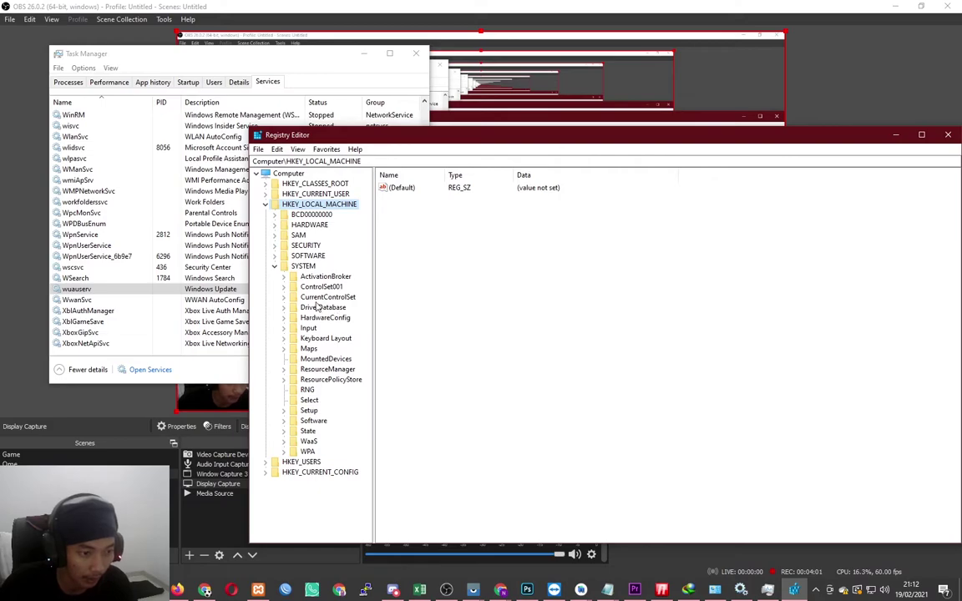
Open the wuauserv key under SYSTEM\CurrentControlSet\Services and widen the Name column to show the full value names
click(284, 298)
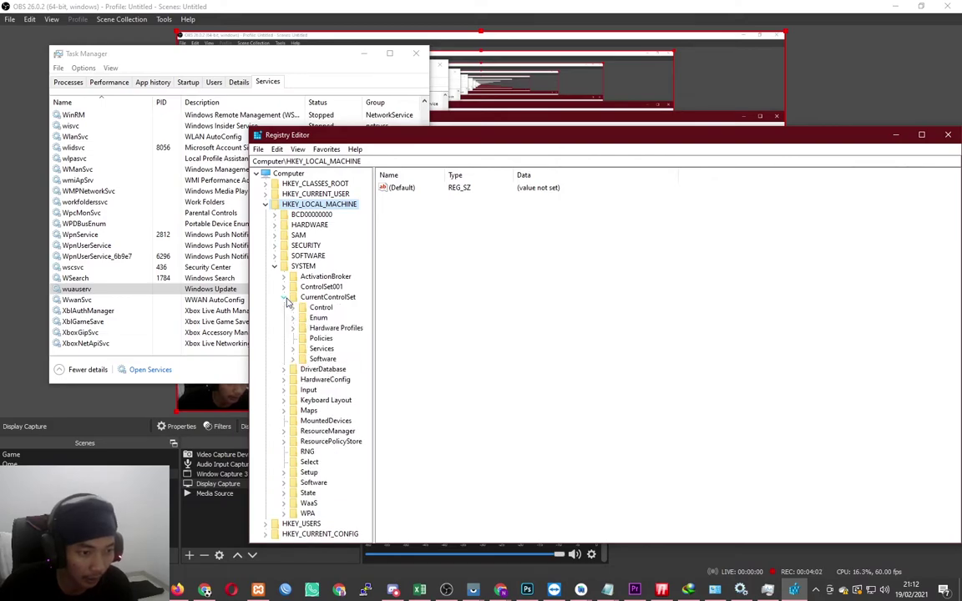
click(293, 348)
scroll(333, 332, down, 1)
scroll(333, 331, down, 20)
drag(365, 232, 358, 447)
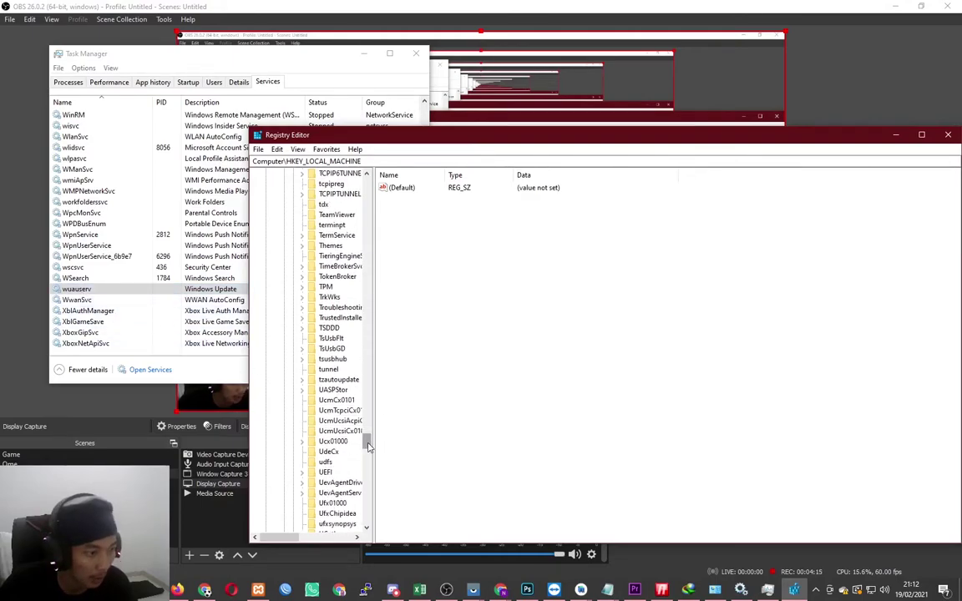
drag(368, 447, 367, 475)
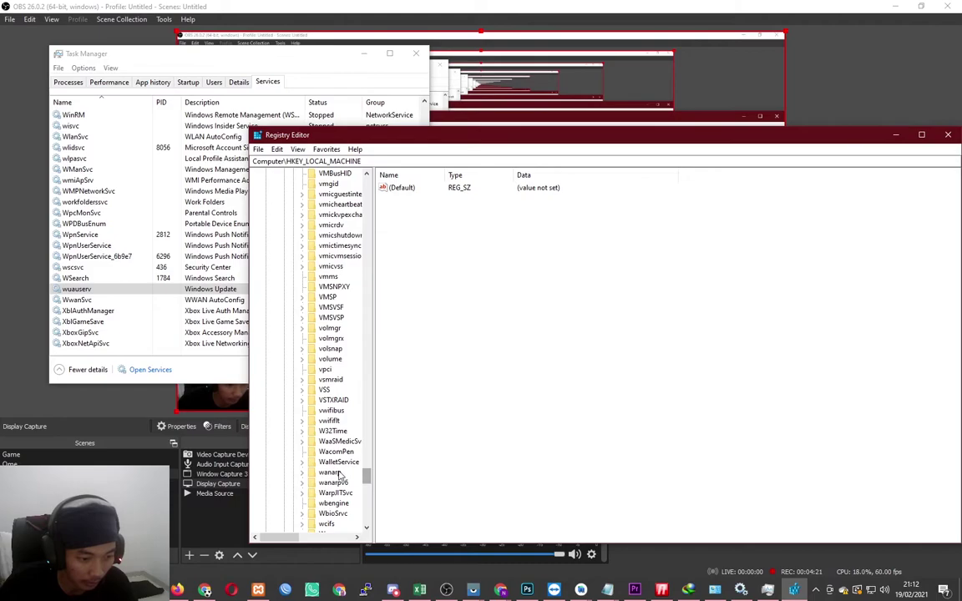
click(339, 473)
scroll(339, 474, down, 5)
scroll(340, 474, down, 18)
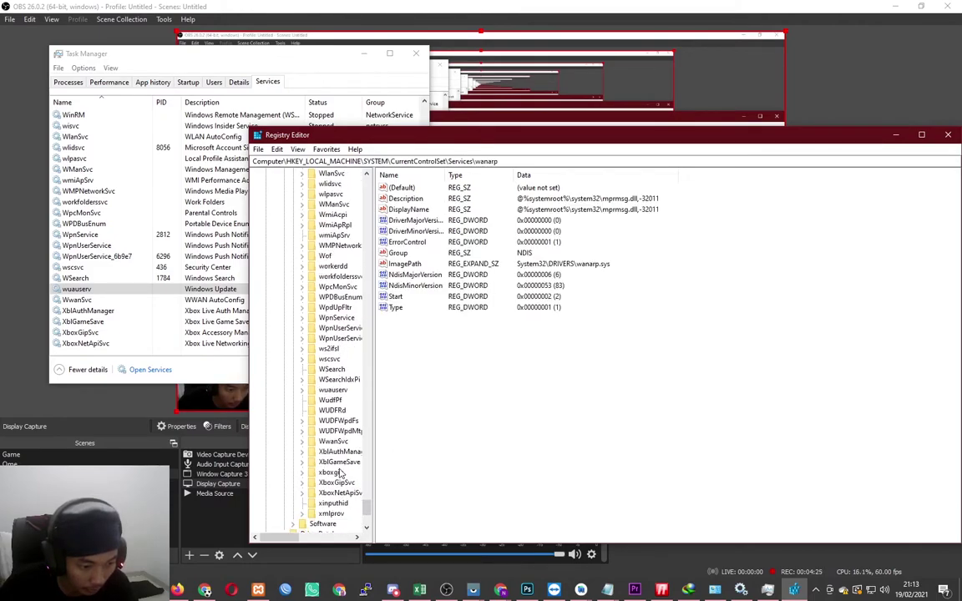
scroll(340, 474, down, 1)
double_click(332, 360)
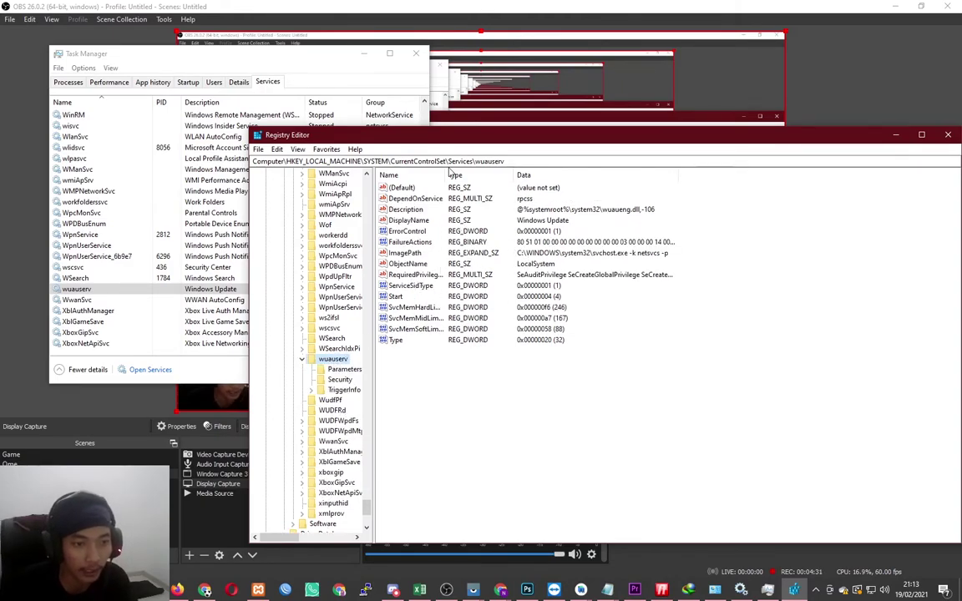
click(415, 199)
drag(447, 177, 520, 187)
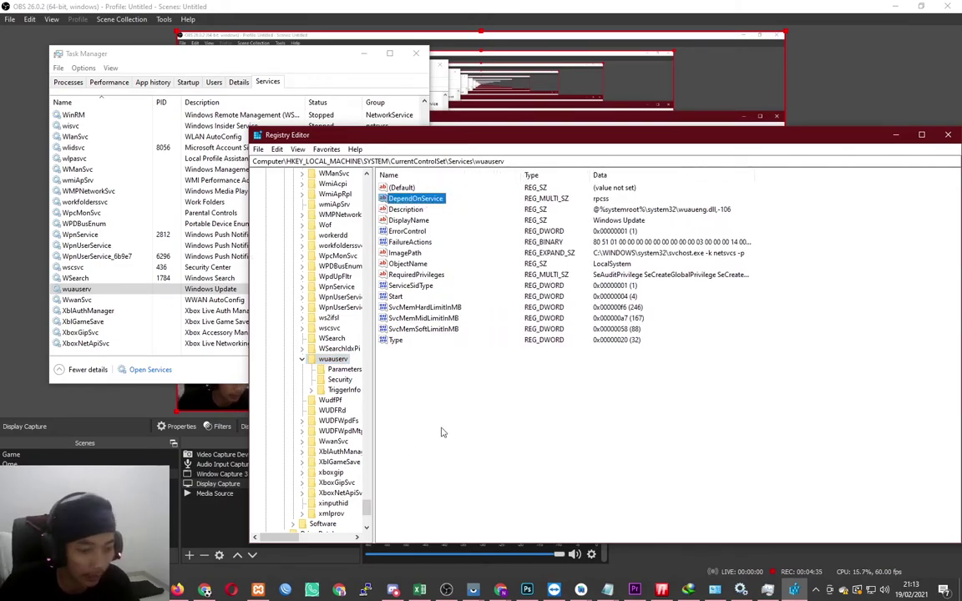
Compare the wuauserv registry values with the Windows Update properties in Services and return to the Registry Editor
click(739, 590)
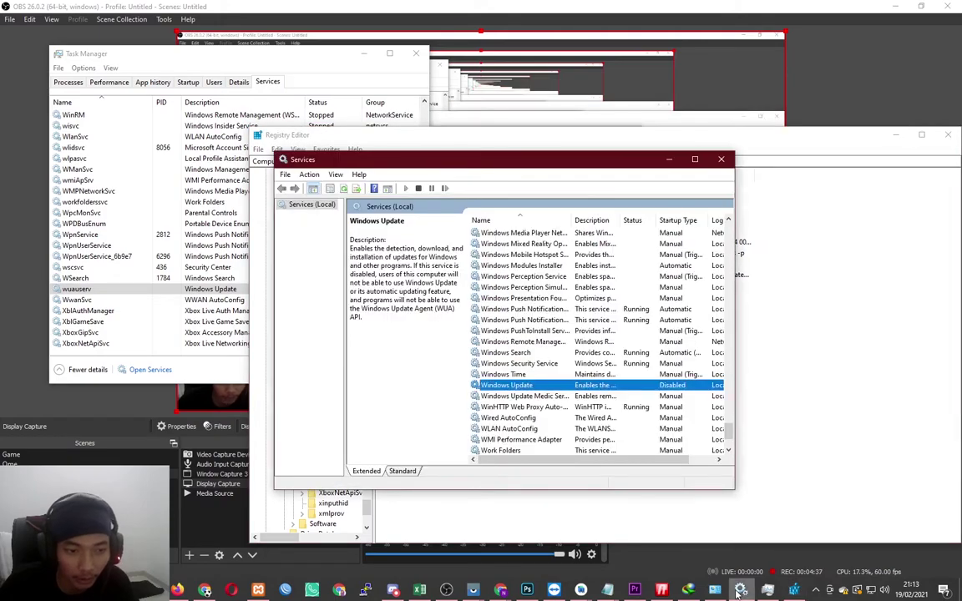
double_click(529, 386)
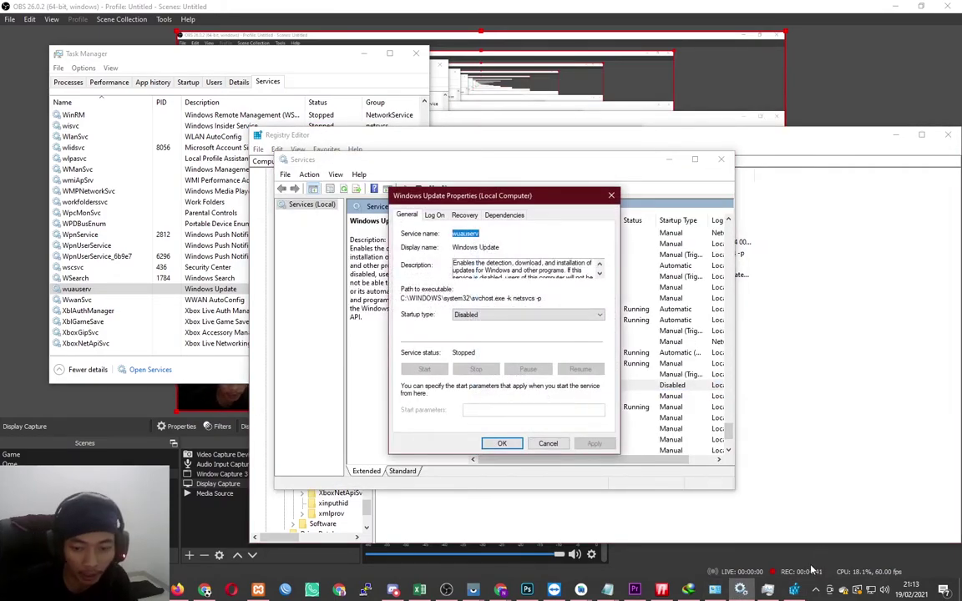
click(749, 498)
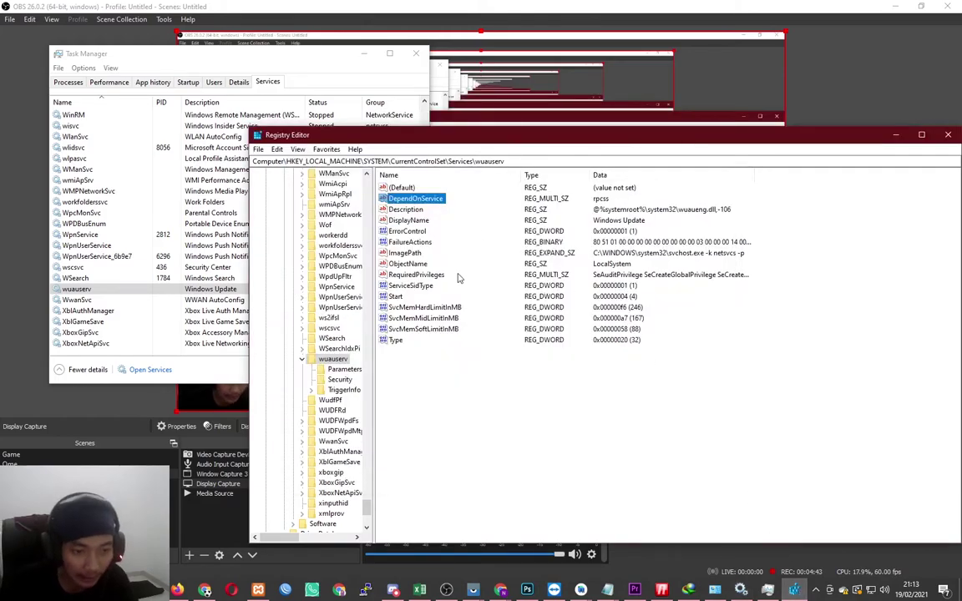
click(740, 589)
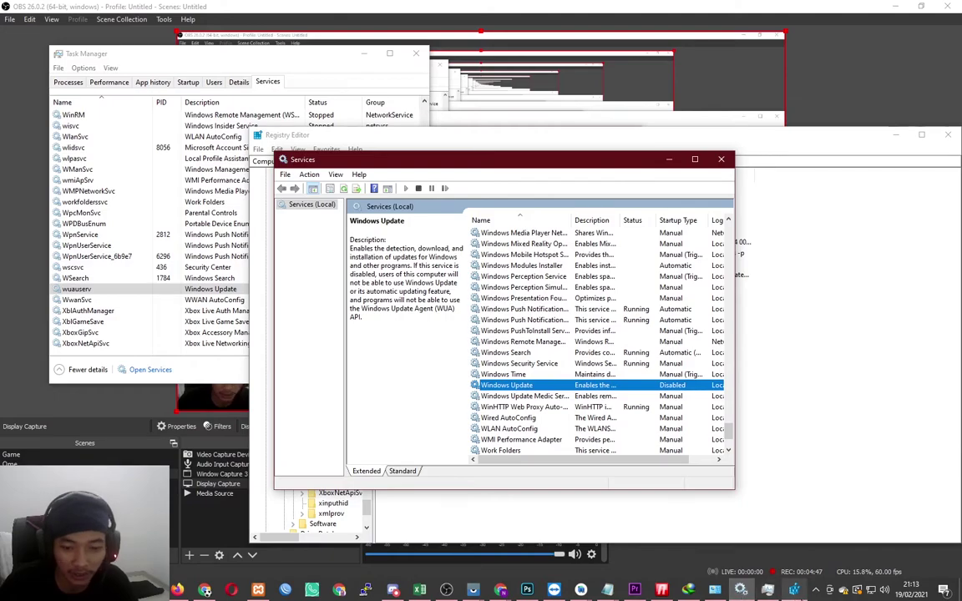
click(720, 534)
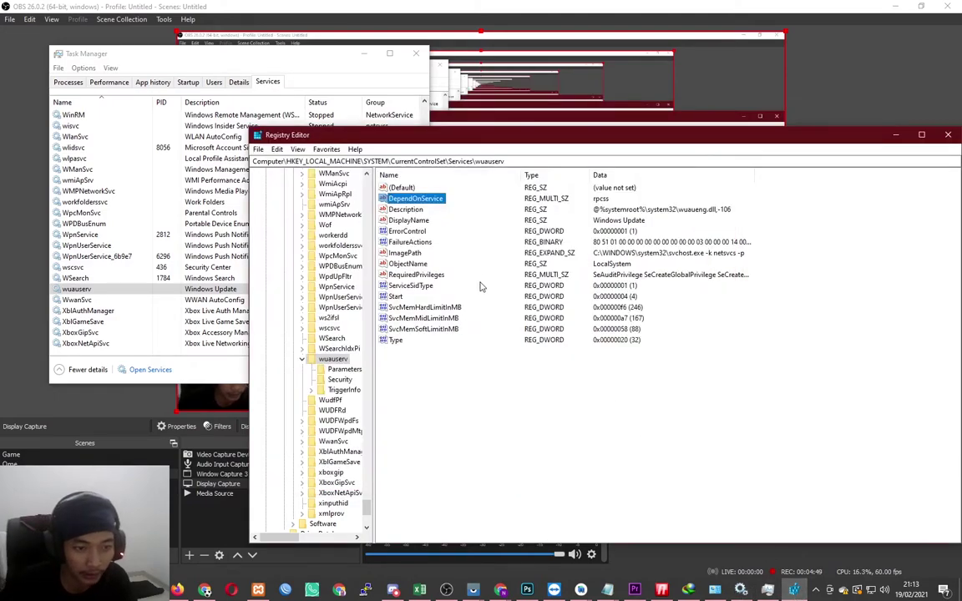
Open the wuauserv Start value and compare its data with the startup type options in the Windows Update service properties
double_click(398, 297)
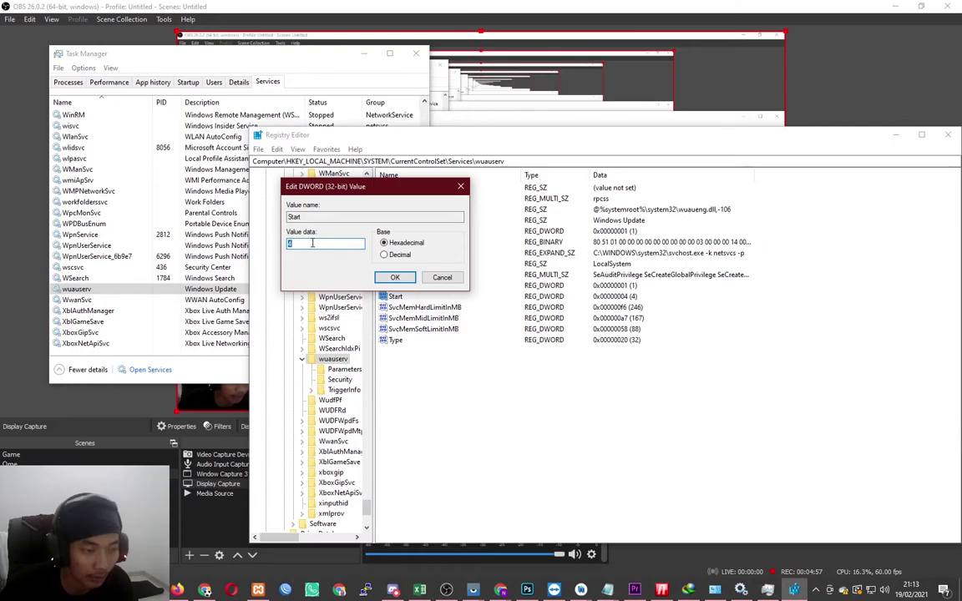
click(301, 245)
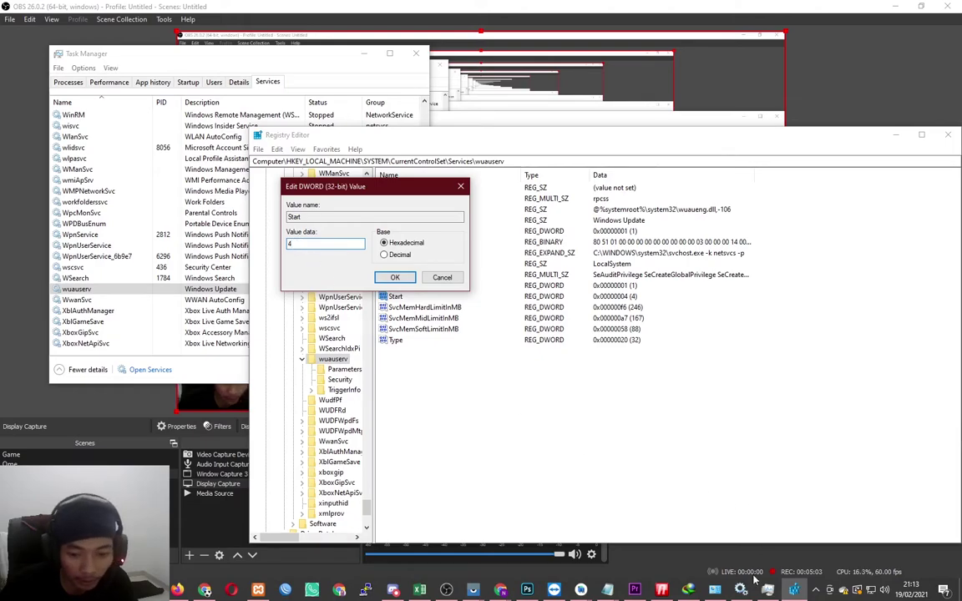
key(alt+Tab)
double_click(526, 386)
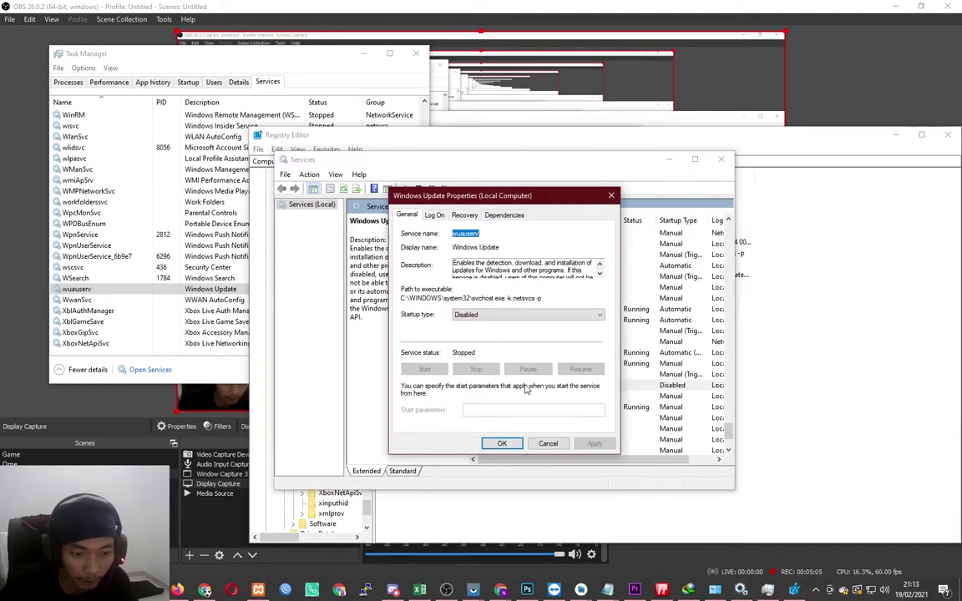
click(481, 315)
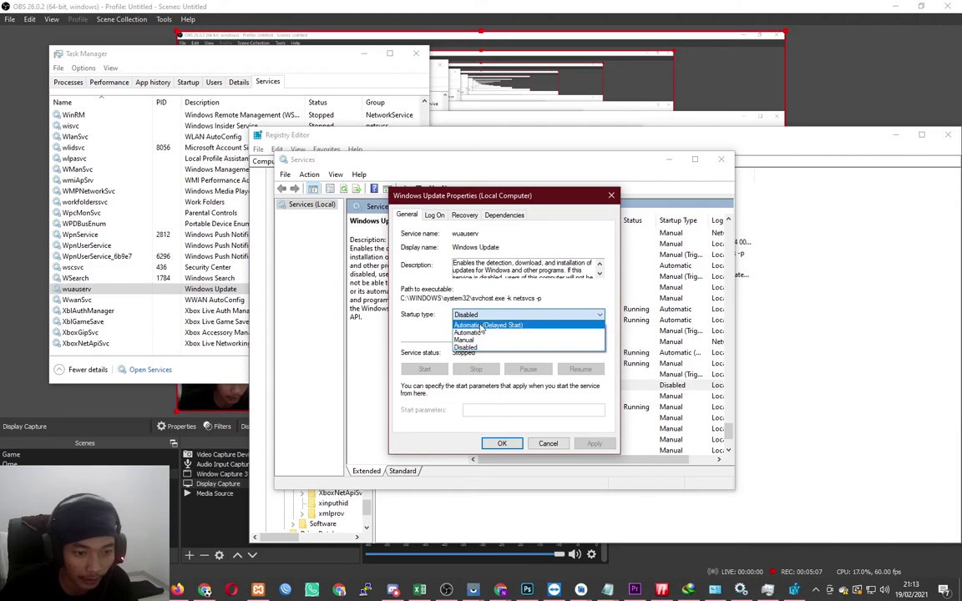
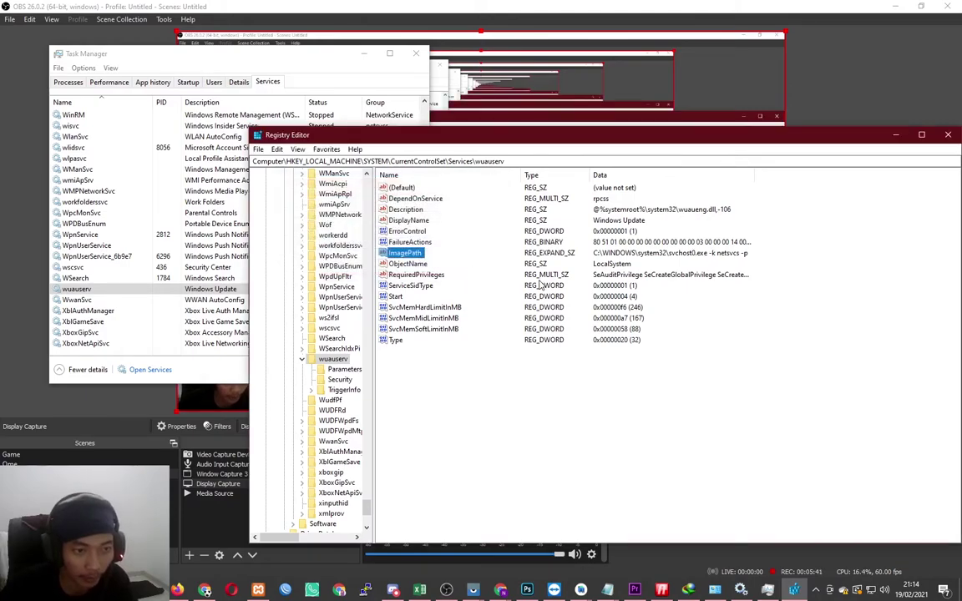
Open the DependOnService value and check the dependencies in the Windows Update service properties
double_click(417, 198)
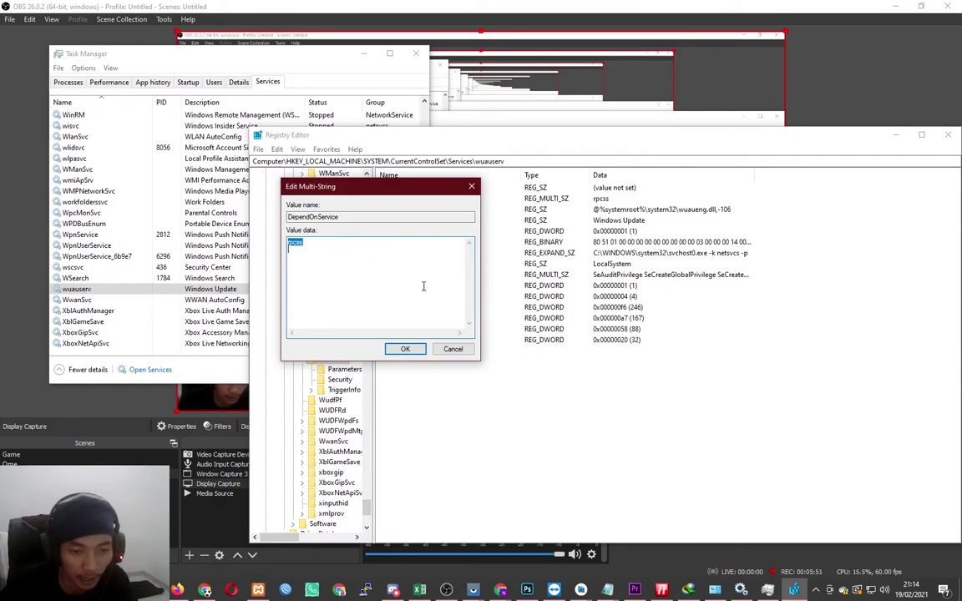
click(740, 589)
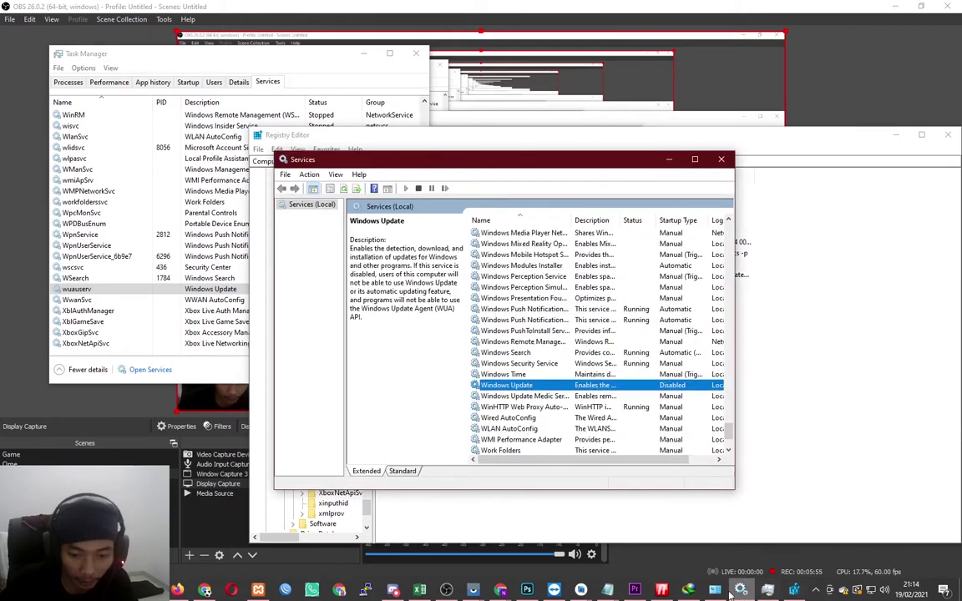
double_click(525, 388)
click(504, 215)
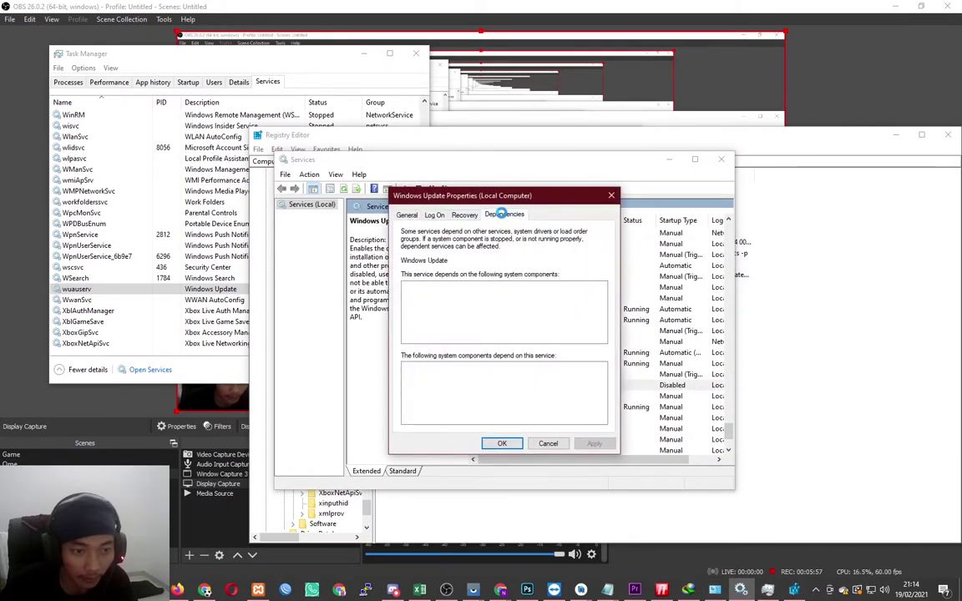
click(611, 196)
Set the DependOnService value data to rpcss0 in the Registry Editor, and close the Registry Editor and Services windows
click(793, 588)
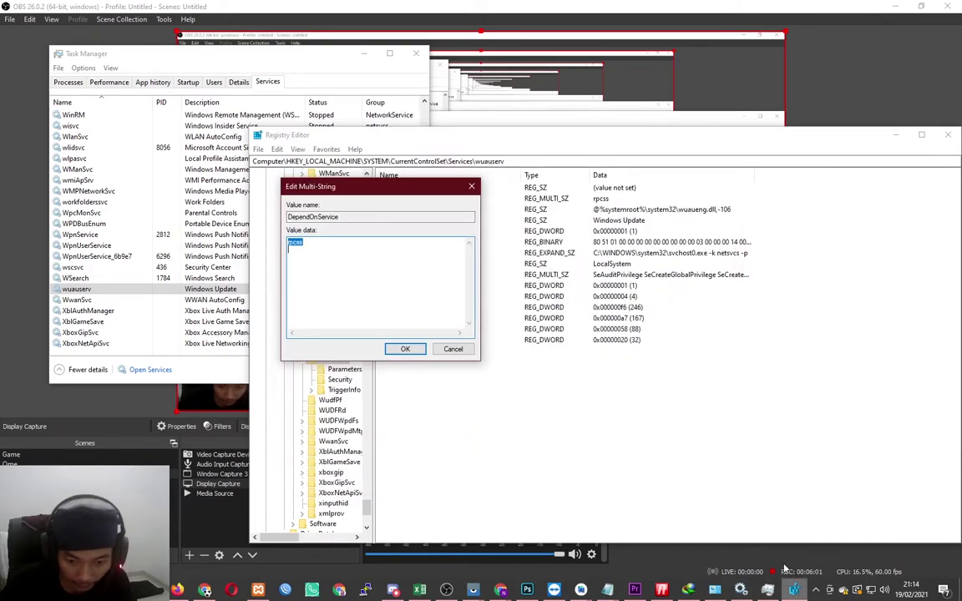
click(343, 243)
text(0)
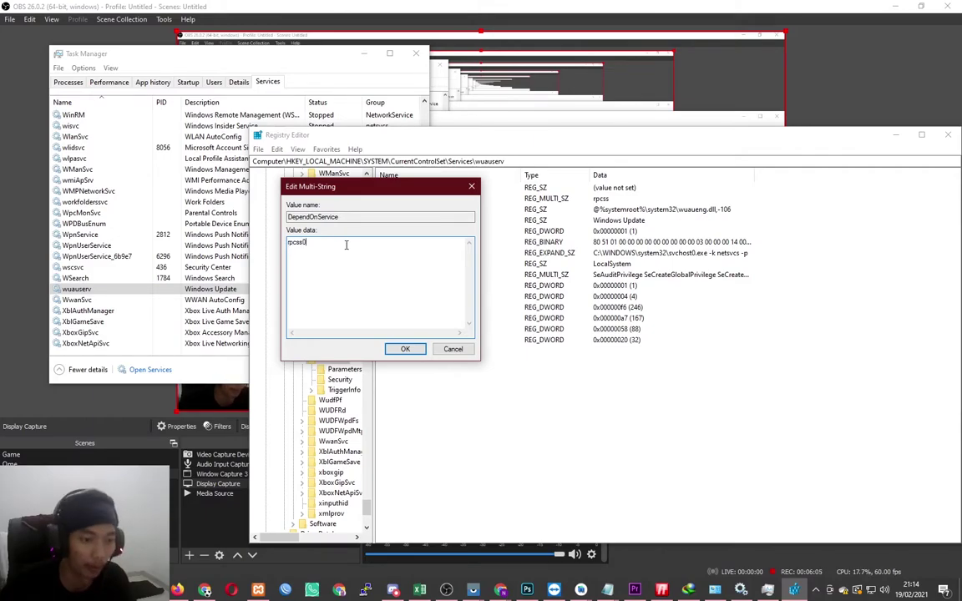
click(404, 349)
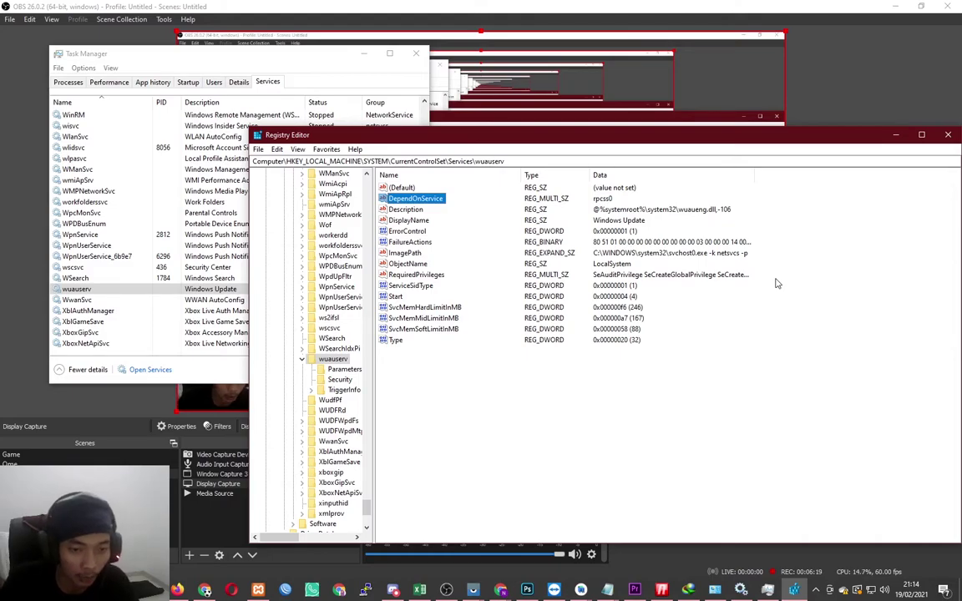
click(947, 135)
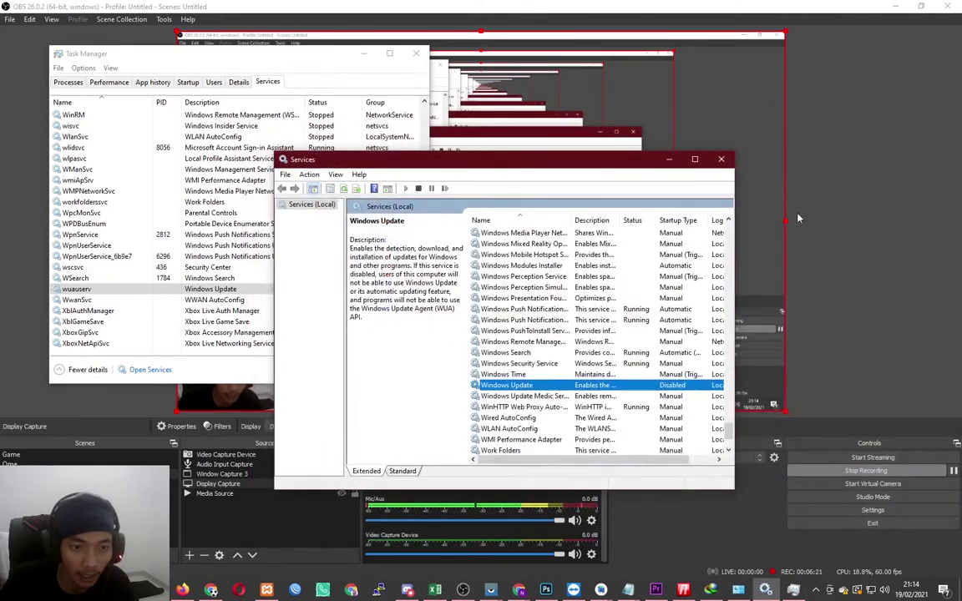
click(723, 162)
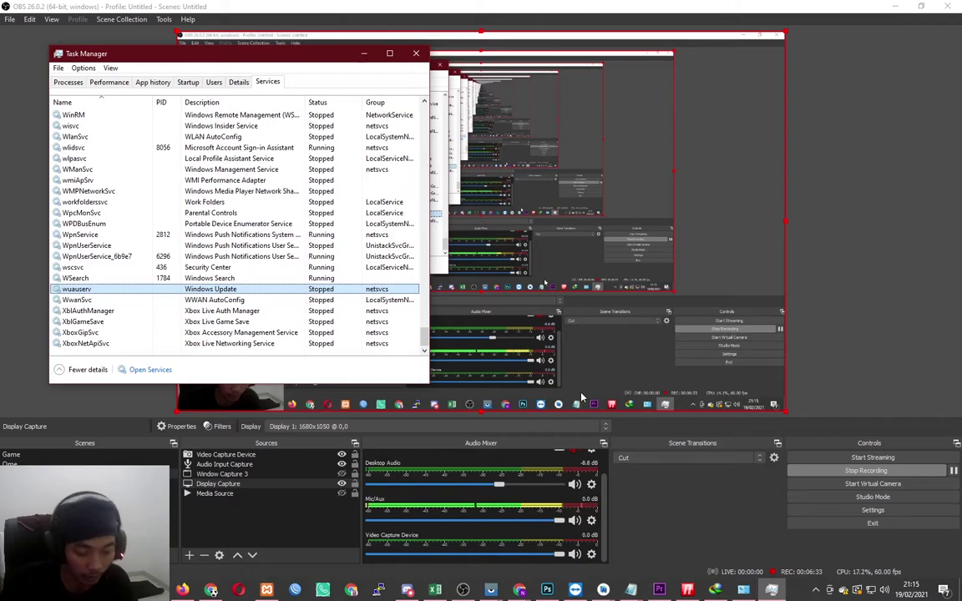
key(super)
text(co)
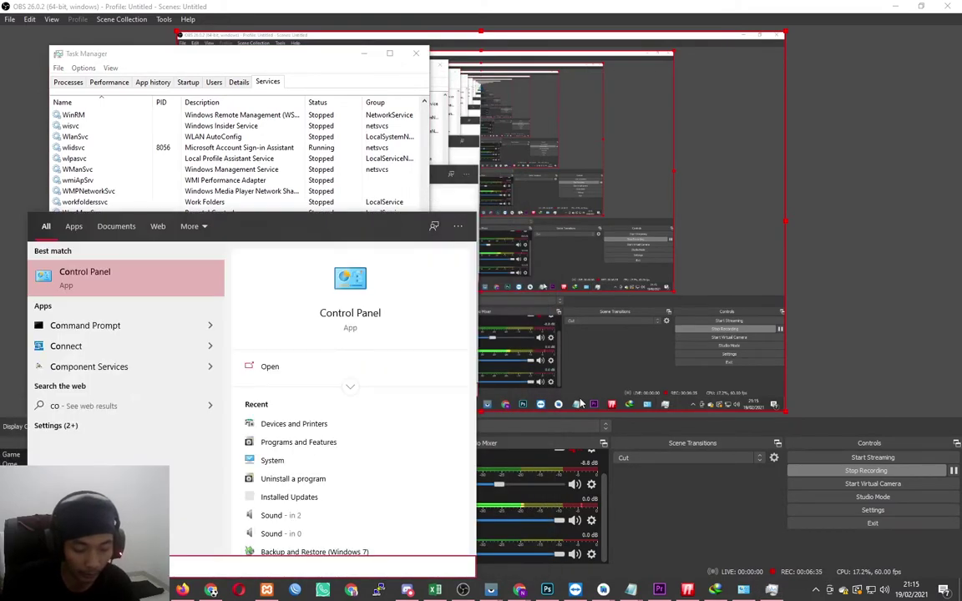
key(BackSpace)
key(BackSpace)
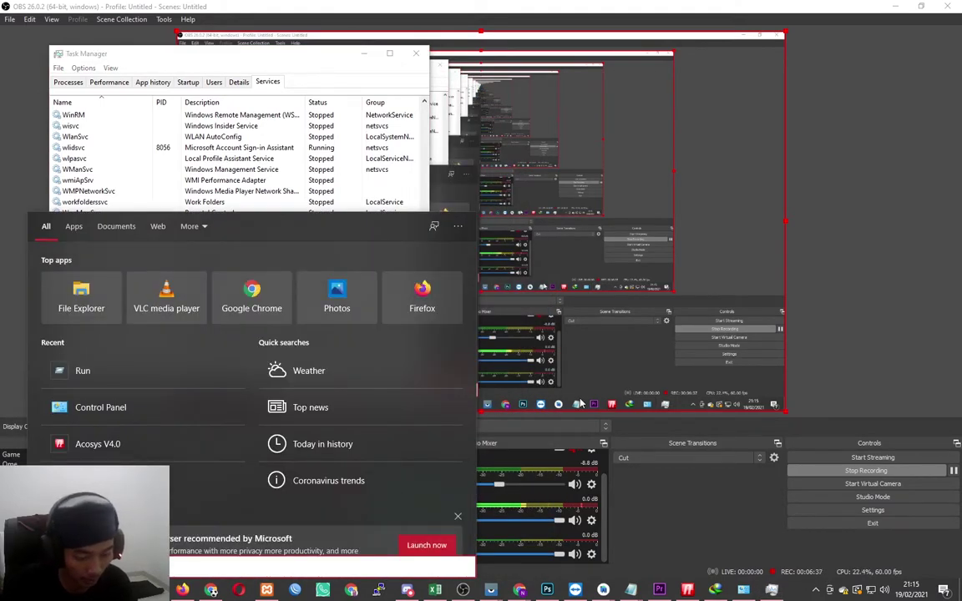
click(881, 337)
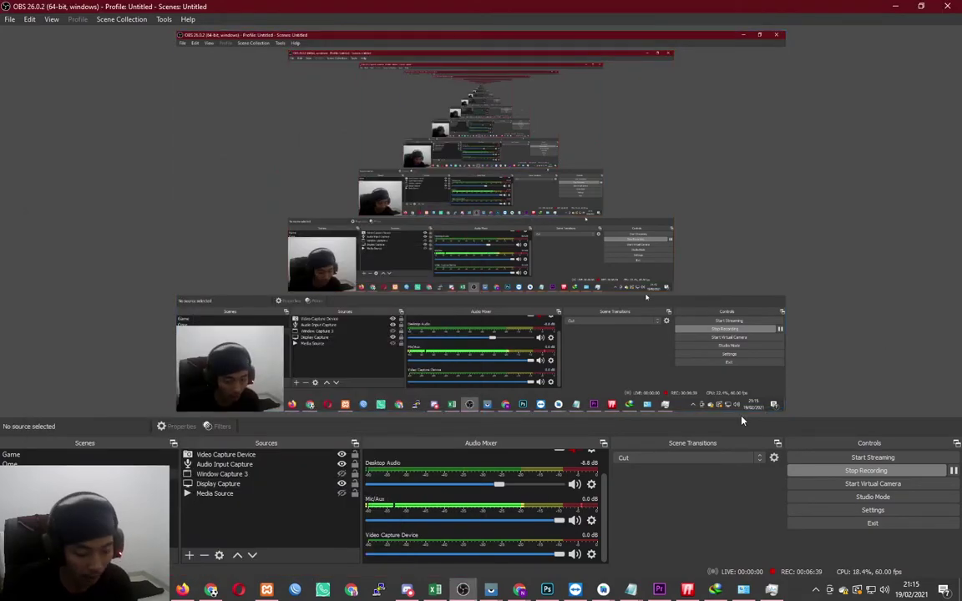
Review the metered connection and IP settings of the Network 47 Ethernet connection in Windows Settings, and close Settings
key(super+i)
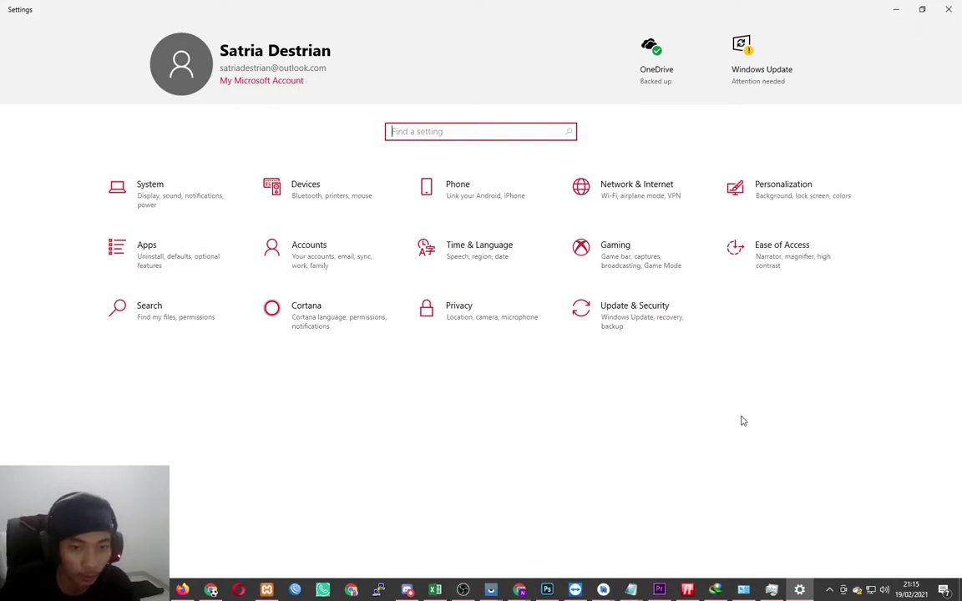
click(633, 198)
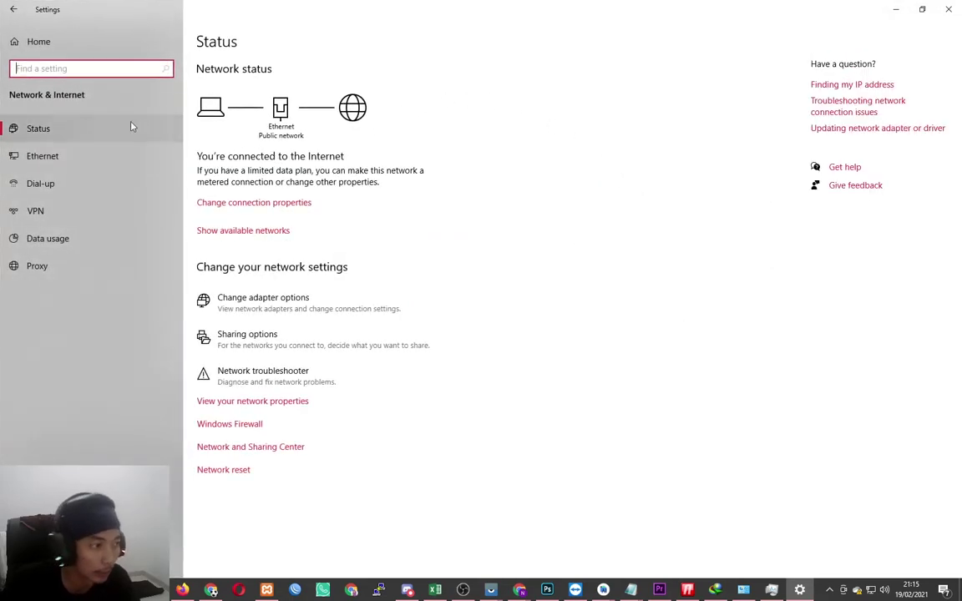
click(52, 158)
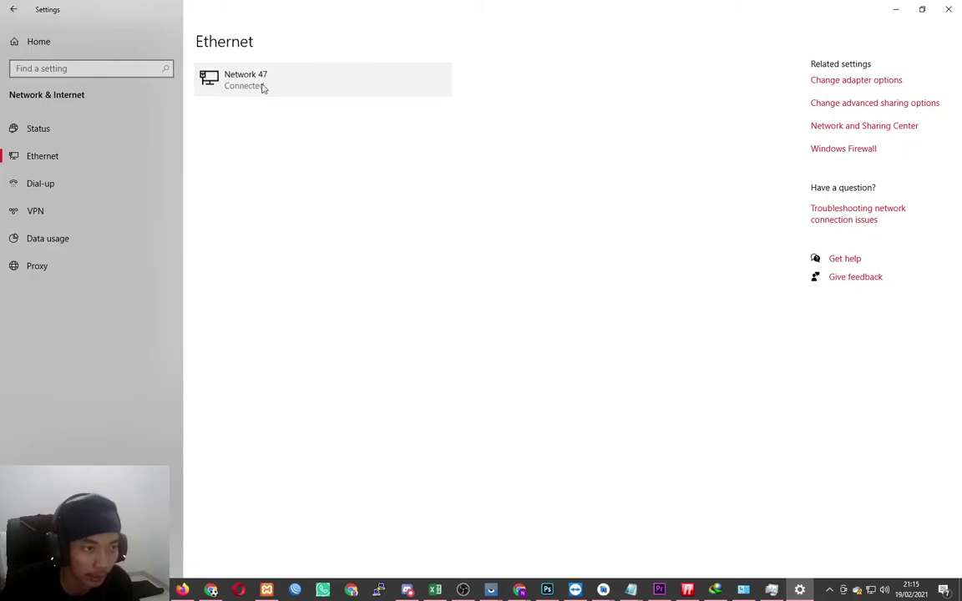
click(263, 87)
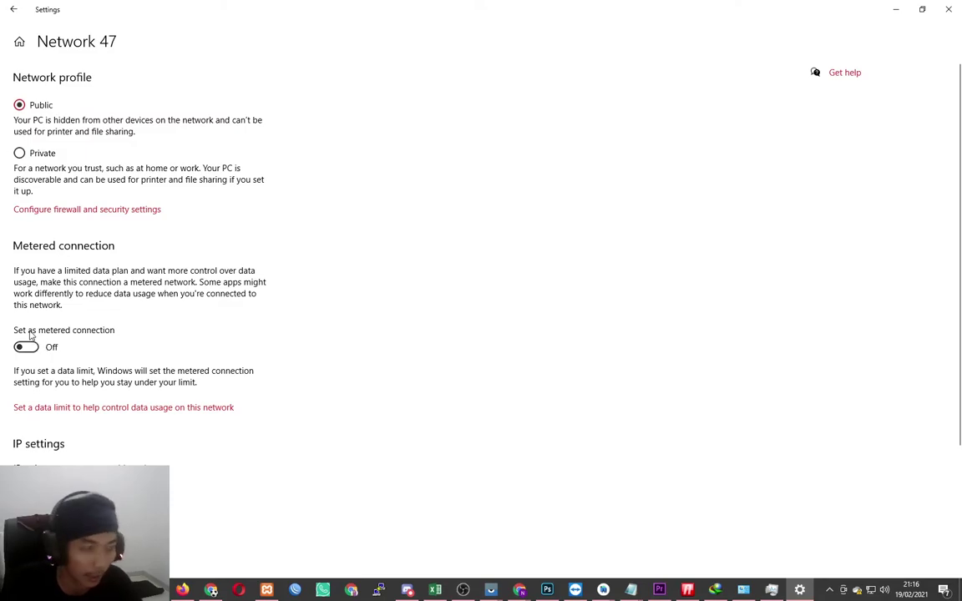
scroll(33, 310, down, 2)
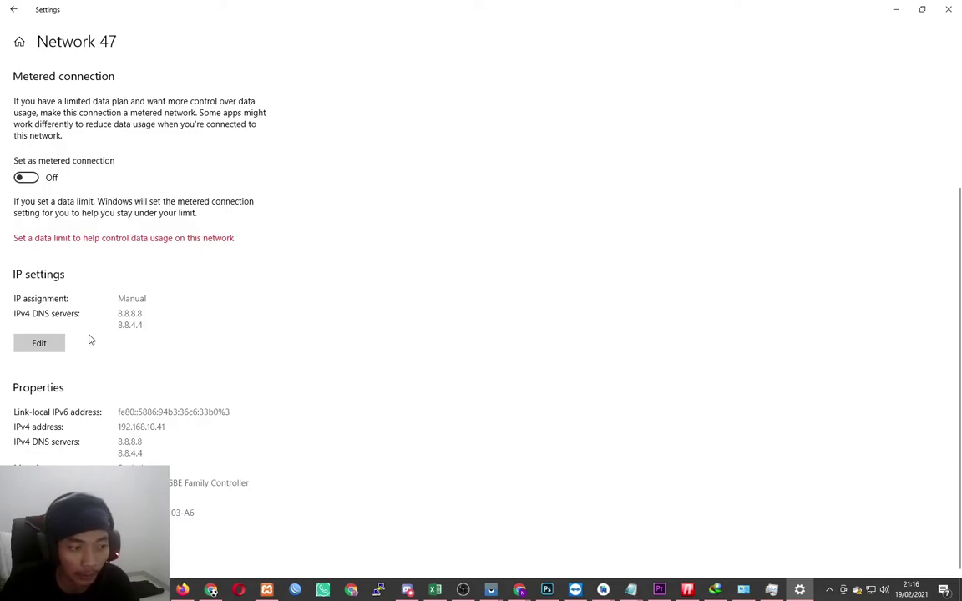
click(947, 9)
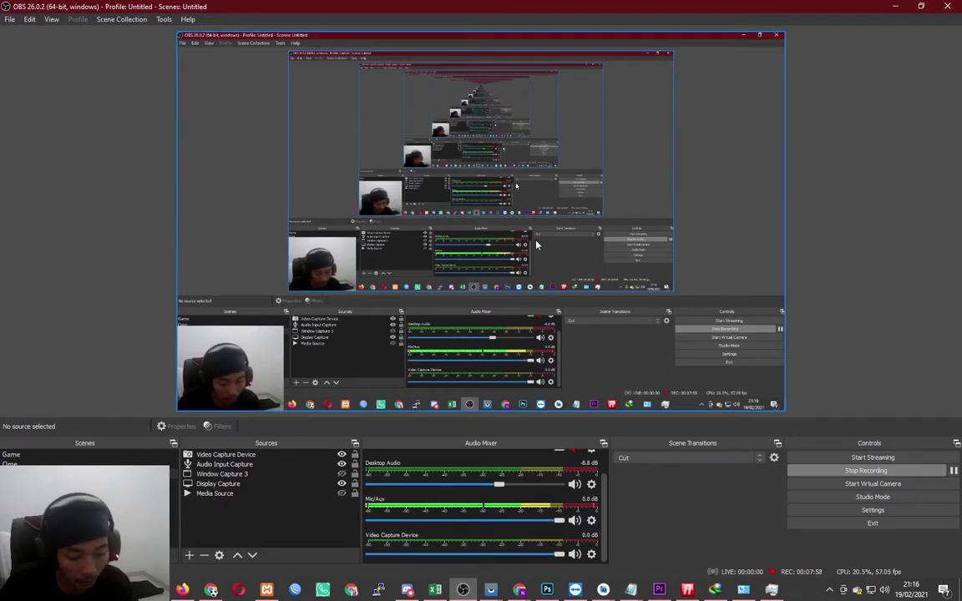
Open the Local Group Policy Editor by running gpedit.msc and move its window clear of the webcam image in the OBS preview
key(super+r)
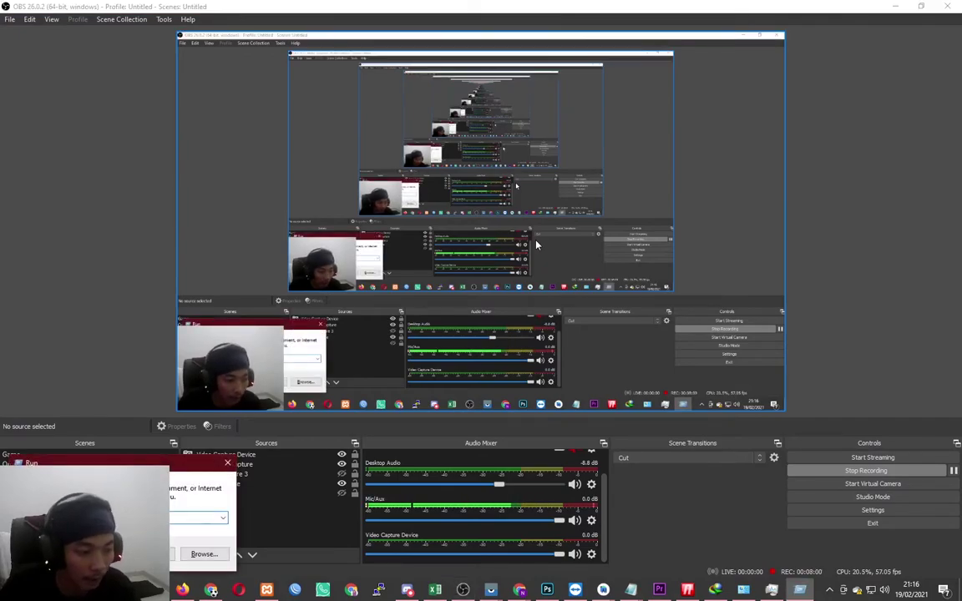
text(cmd)
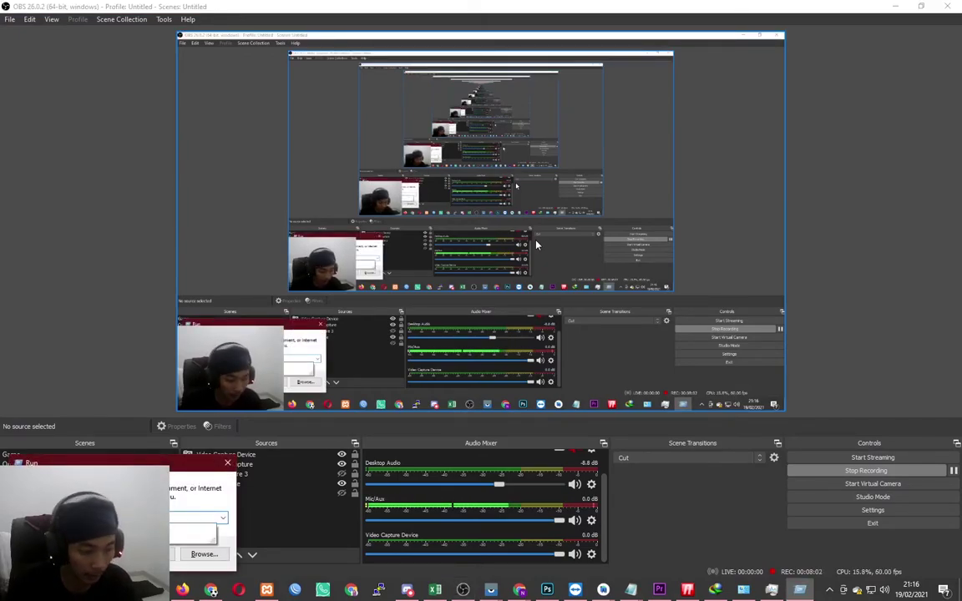
key(Down)
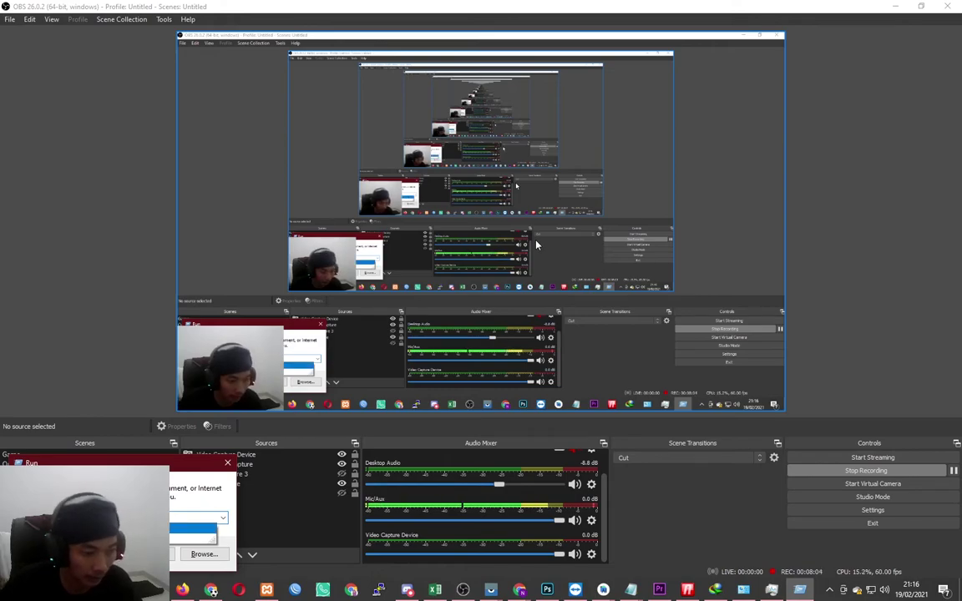
key(Return)
drag(387, 110, 782, 148)
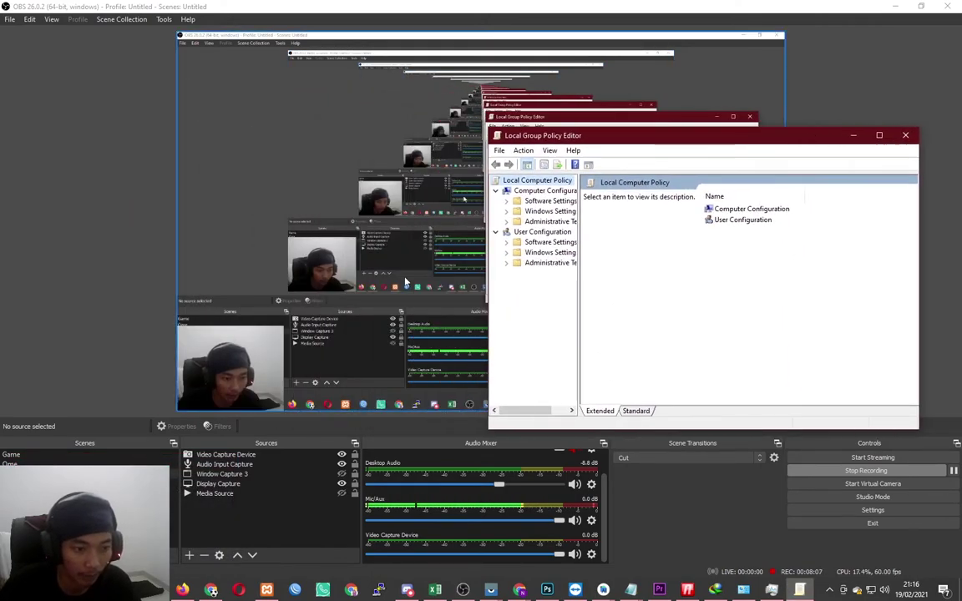
Move the Video Capture Device source higher along the edge of the OBS preview canvas
click(269, 349)
drag(254, 342, 255, 216)
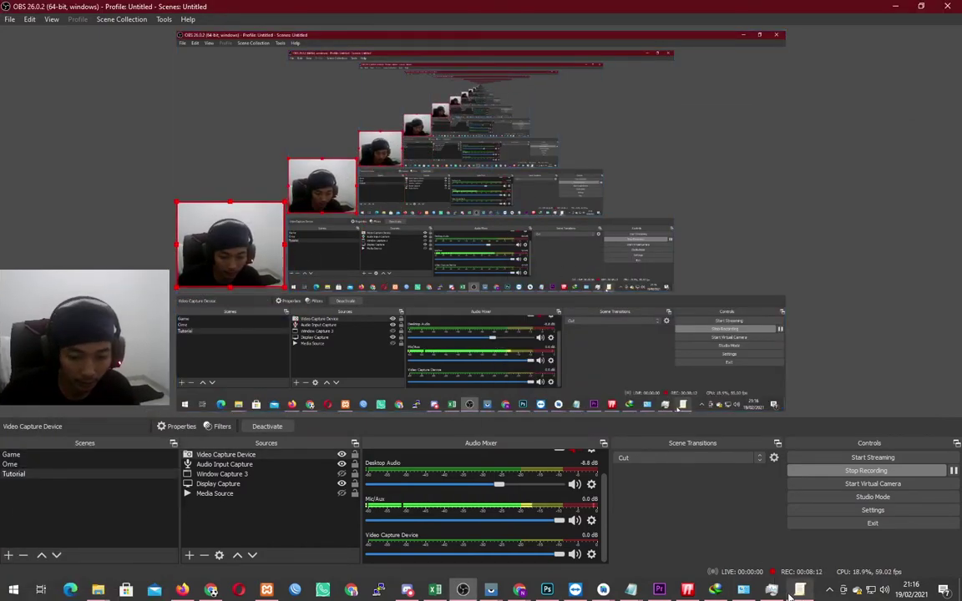
Run gpedit.msc again and open Administrative Templates > Windows Components under Computer Configuration
key(super+r)
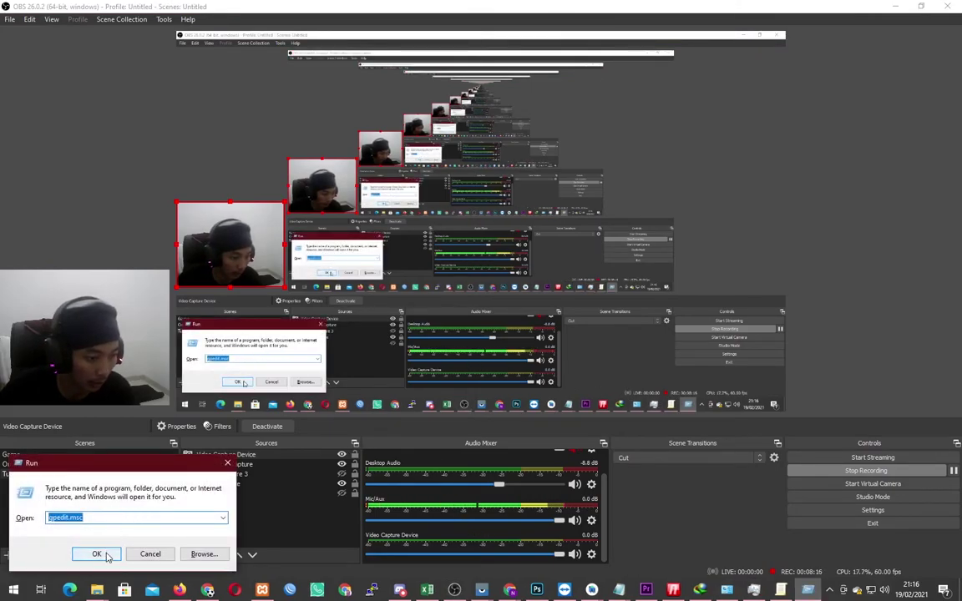
click(98, 554)
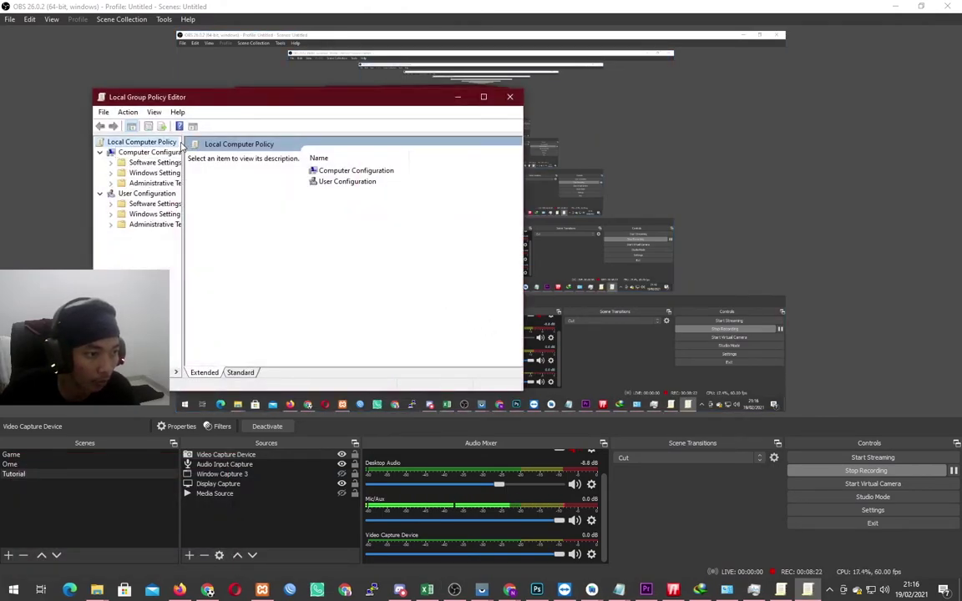
double_click(148, 184)
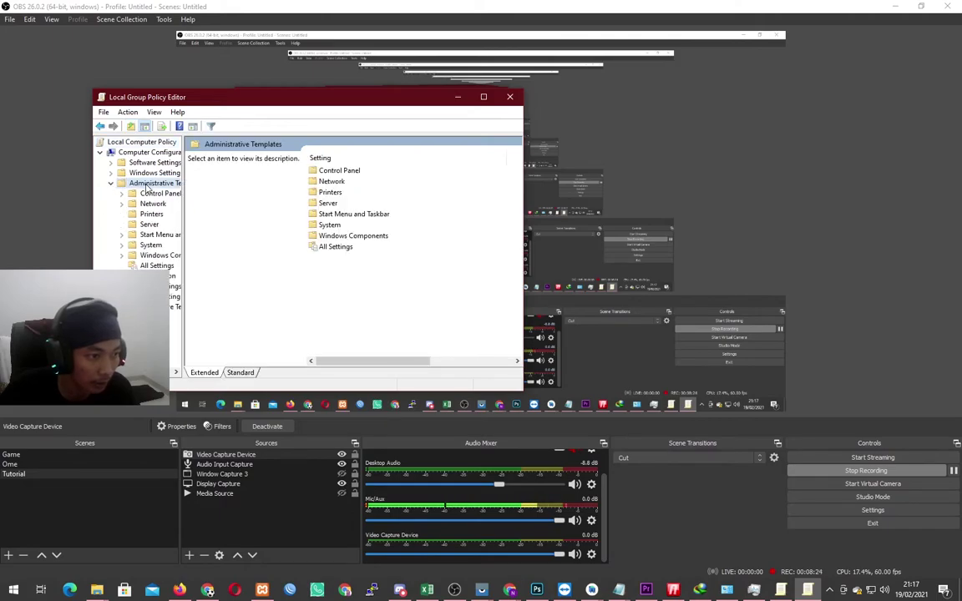
double_click(157, 256)
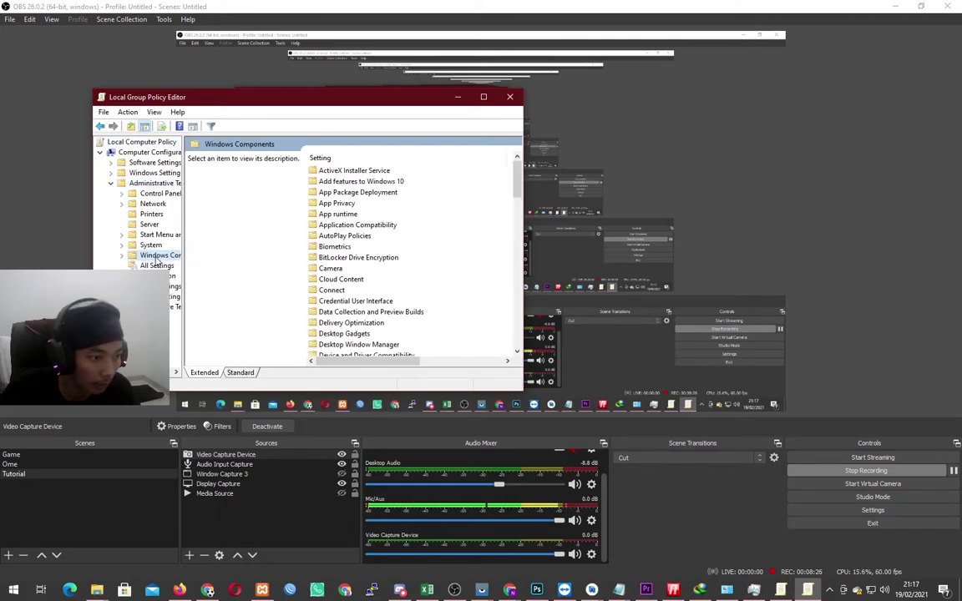
Find the Windows Update folder within Windows Components and open it
scroll(400, 274, down, 8)
click(334, 286)
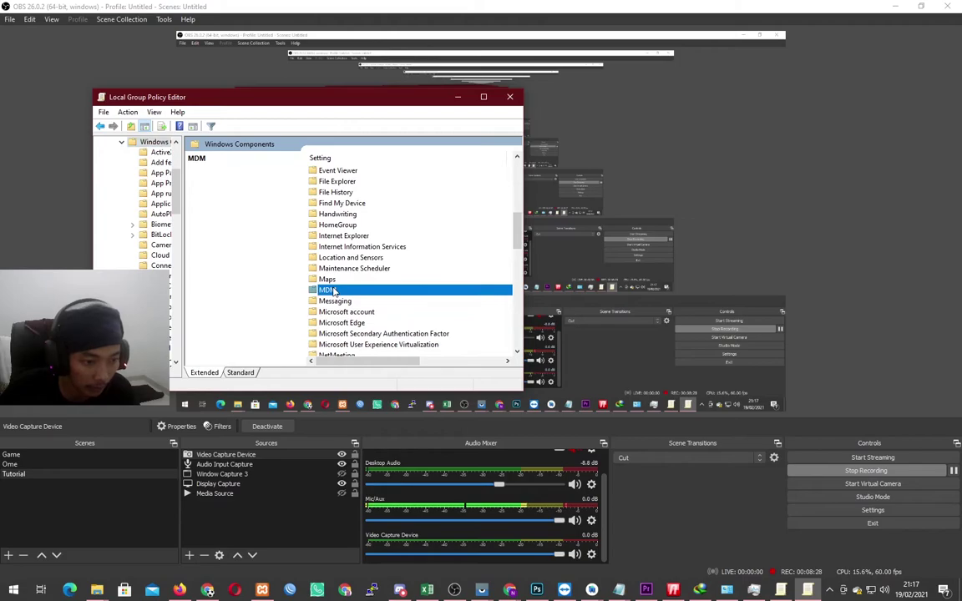
key(w)
scroll(334, 290, down, 3)
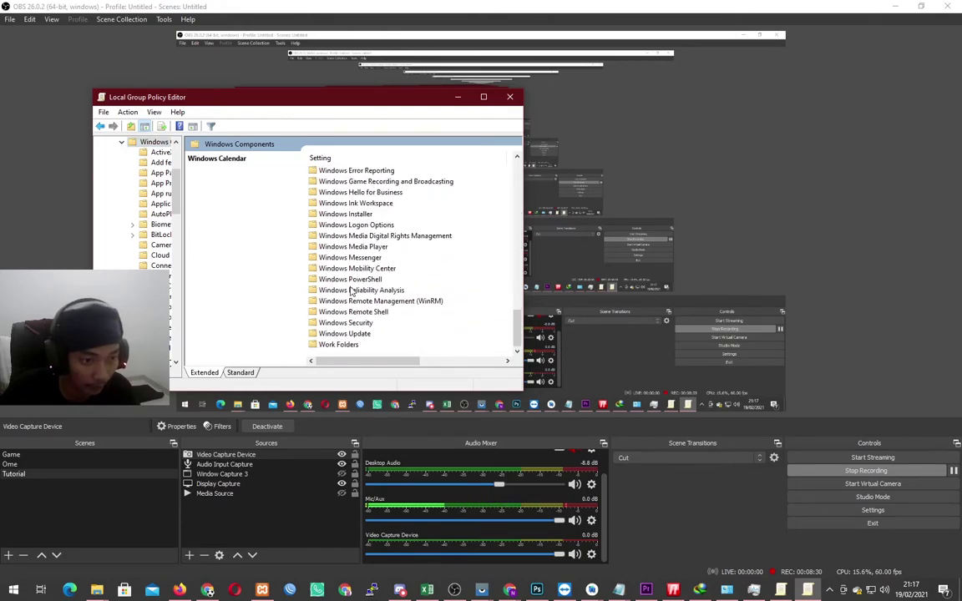
click(361, 334)
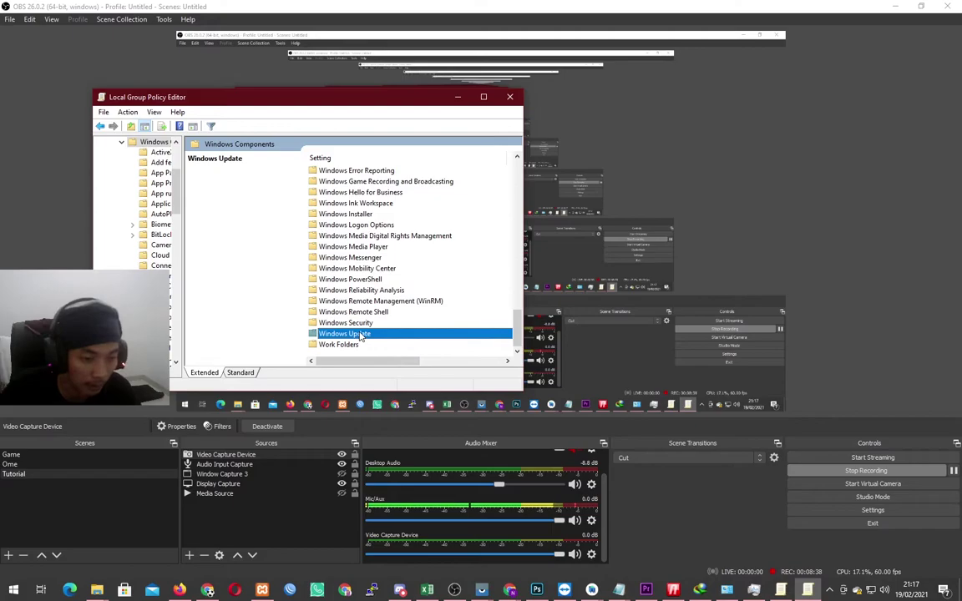
double_click(361, 334)
Widen the policy tree, open the Configure Automatic Updates policy and set it to Enabled
scroll(364, 326, down, 5)
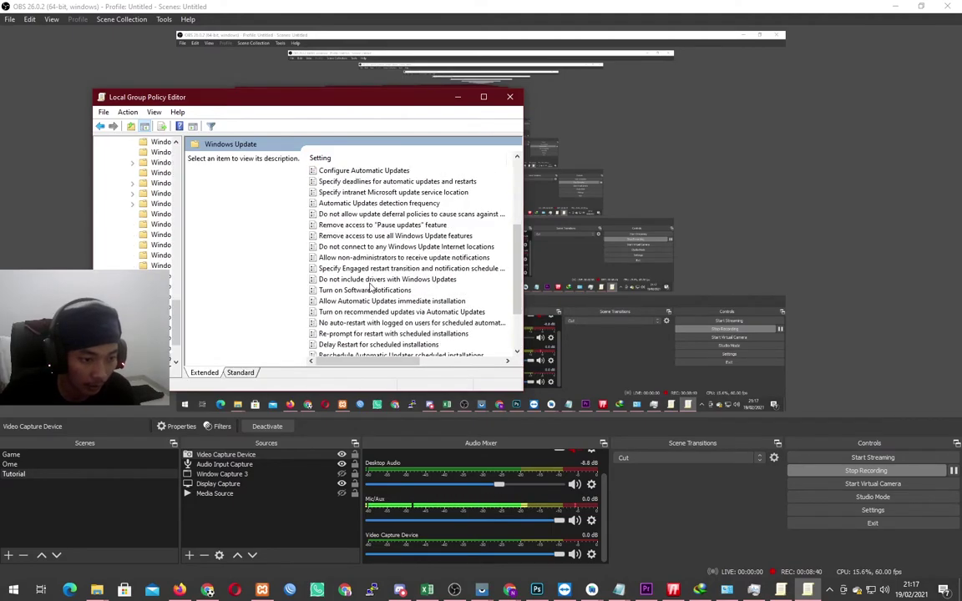
scroll(371, 294, up, 3)
scroll(372, 294, up, 2)
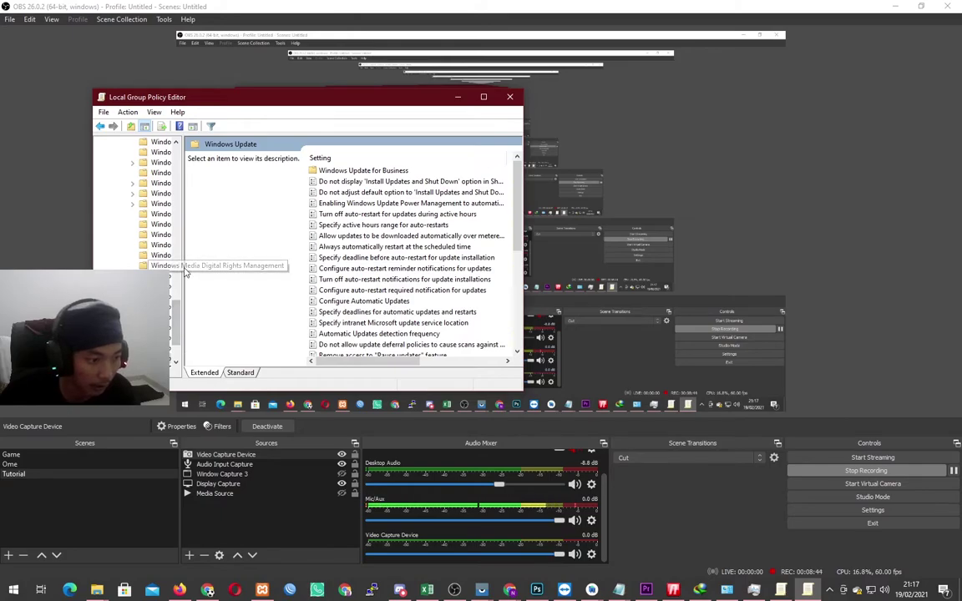
drag(183, 268, 257, 269)
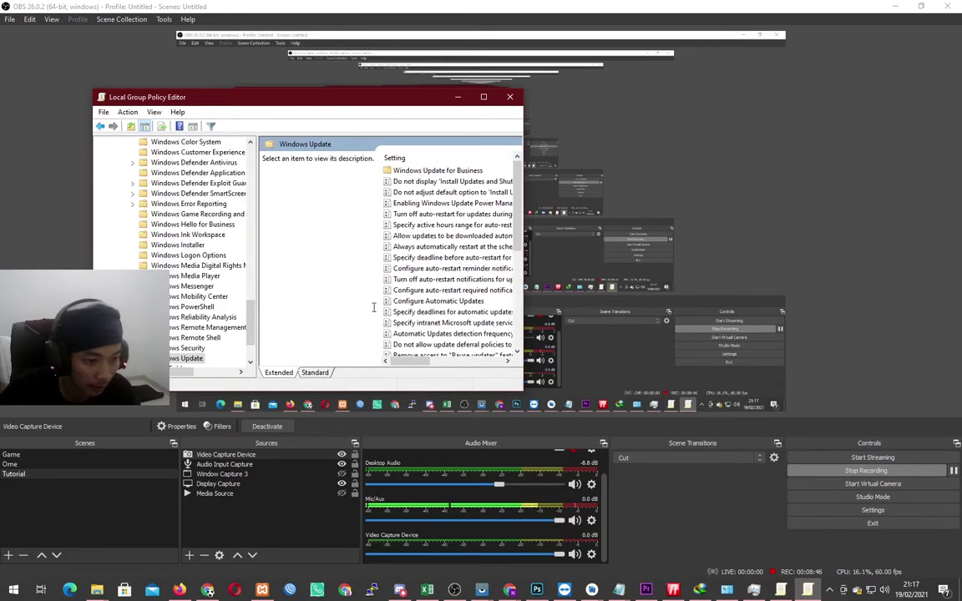
double_click(420, 302)
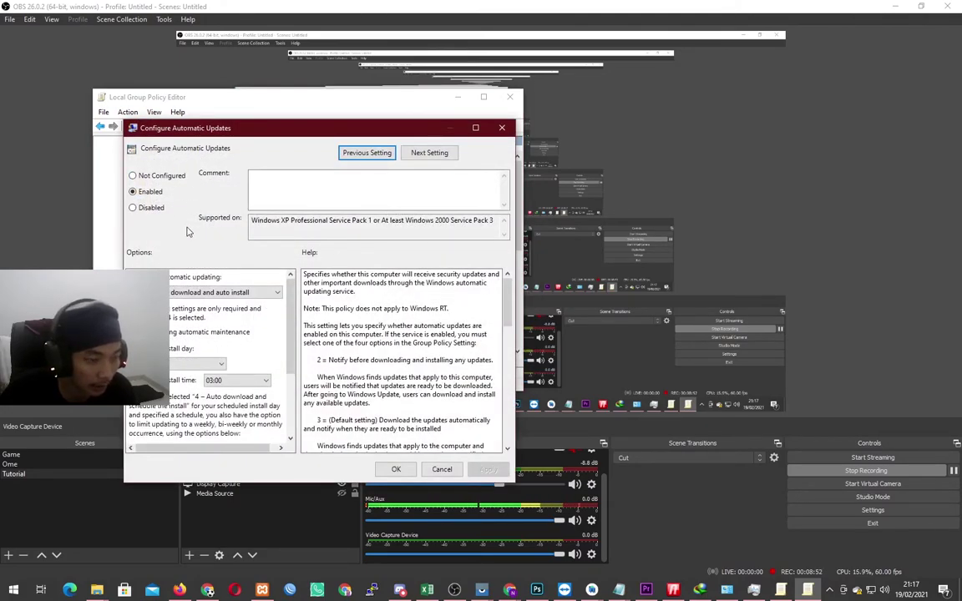
click(155, 176)
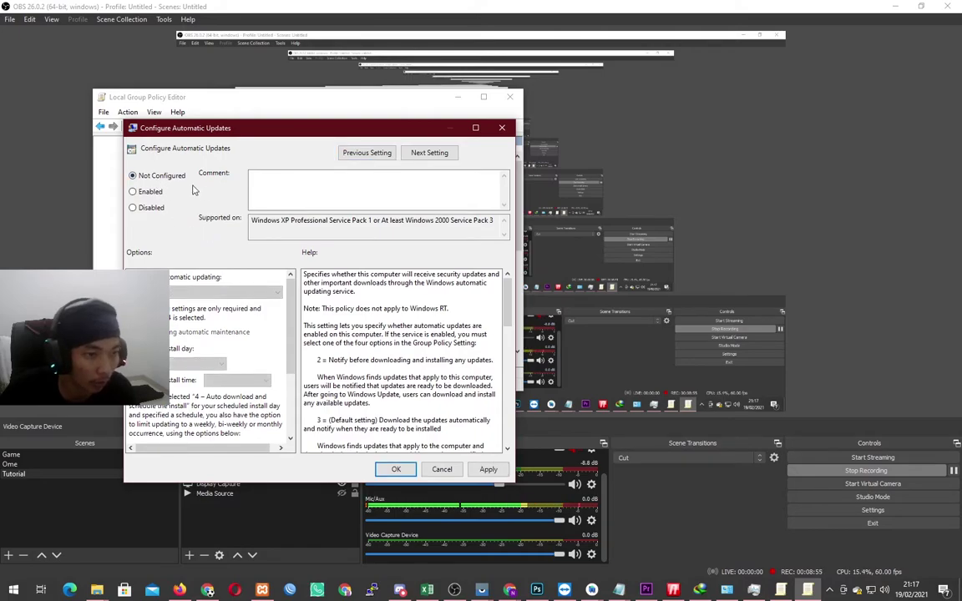
click(147, 194)
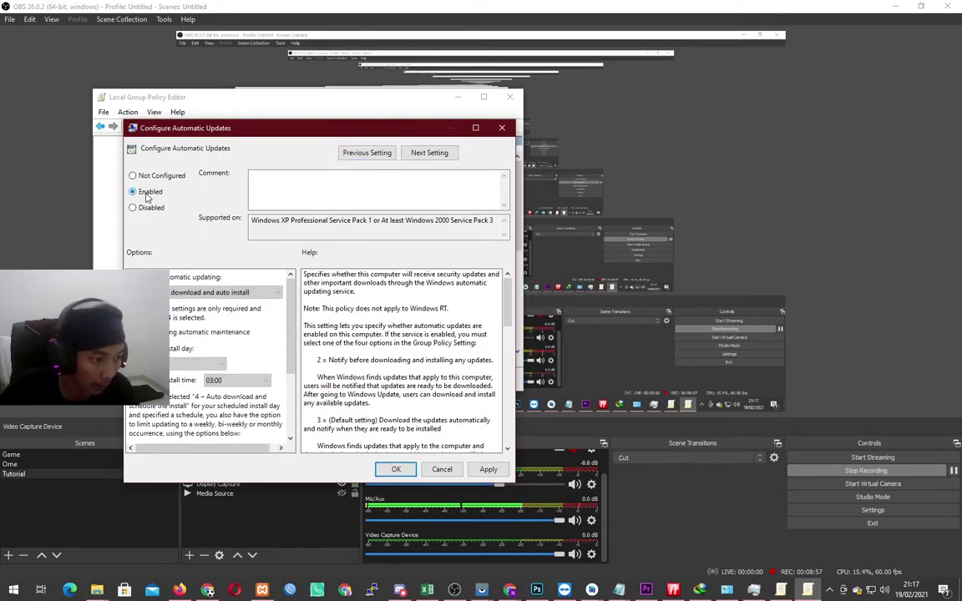
Review the available automatic updating options in the Configure Automatic Updates policy
click(184, 293)
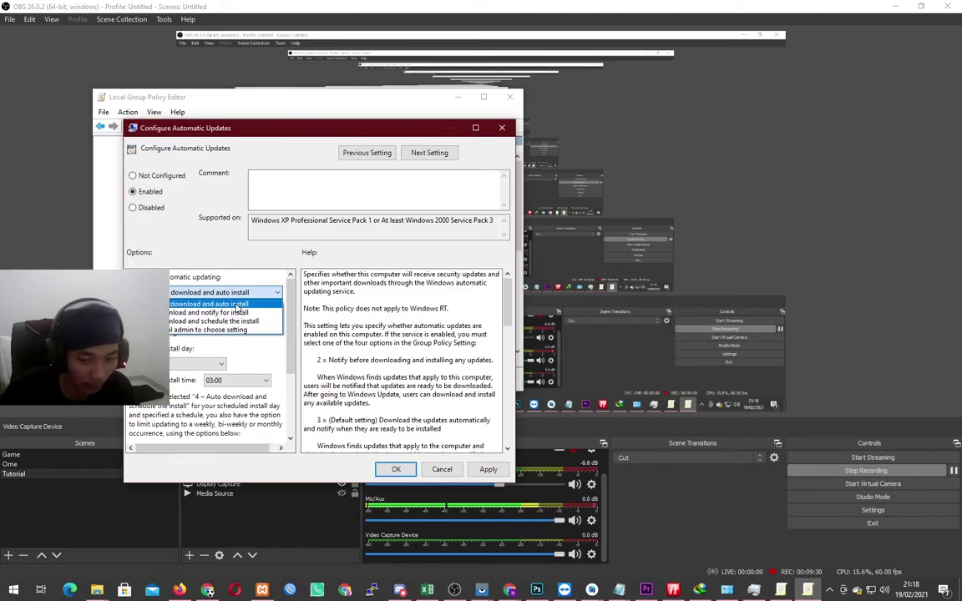
click(250, 279)
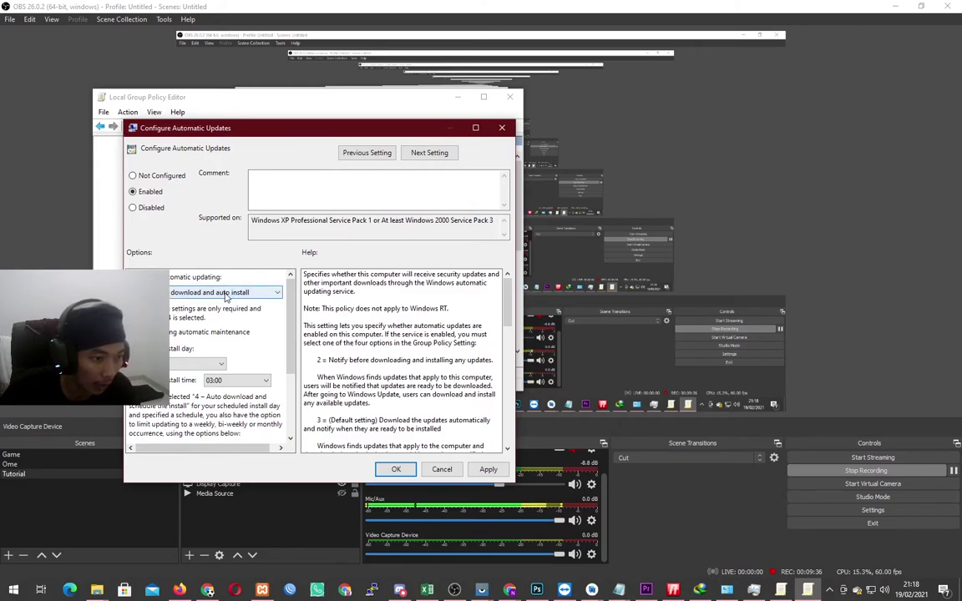
click(225, 295)
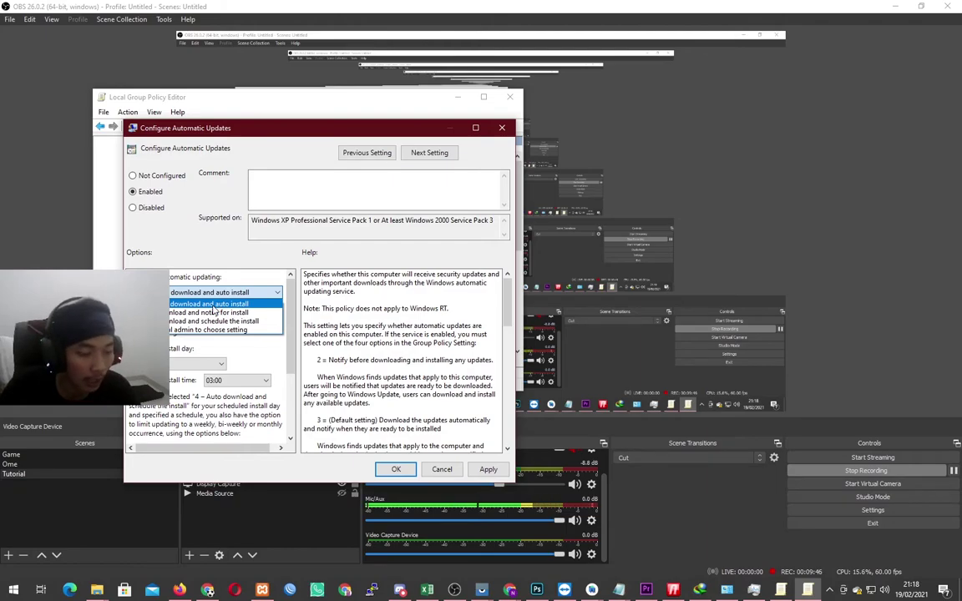
Search Windows for the Windows Update settings and review the Windows Update page
key(super)
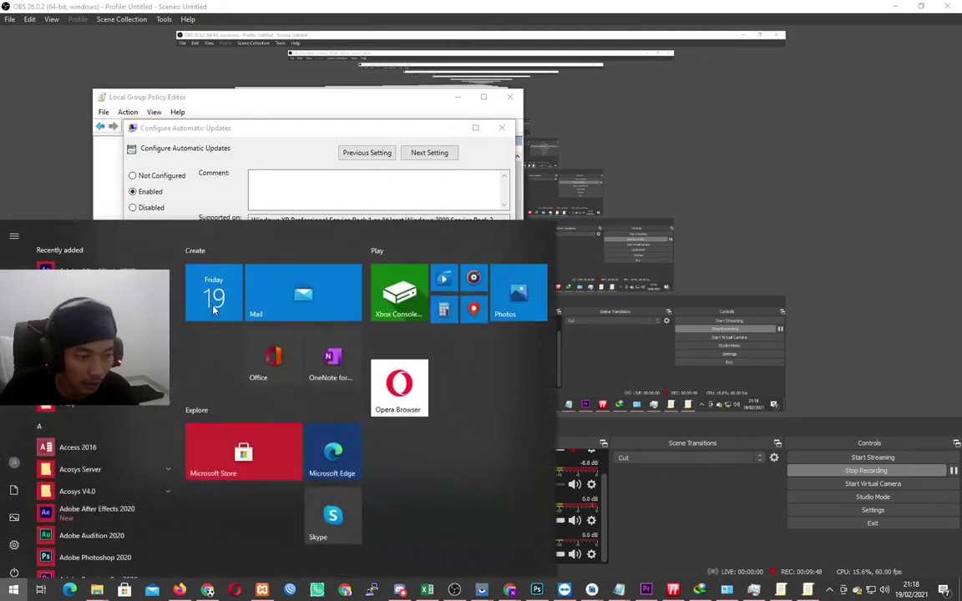
text(wind)
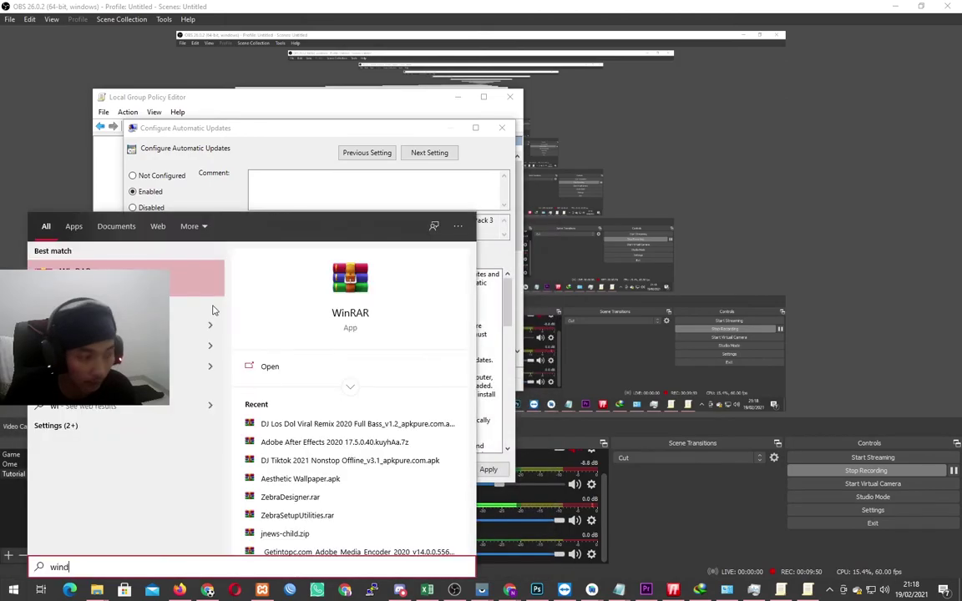
text(ow)
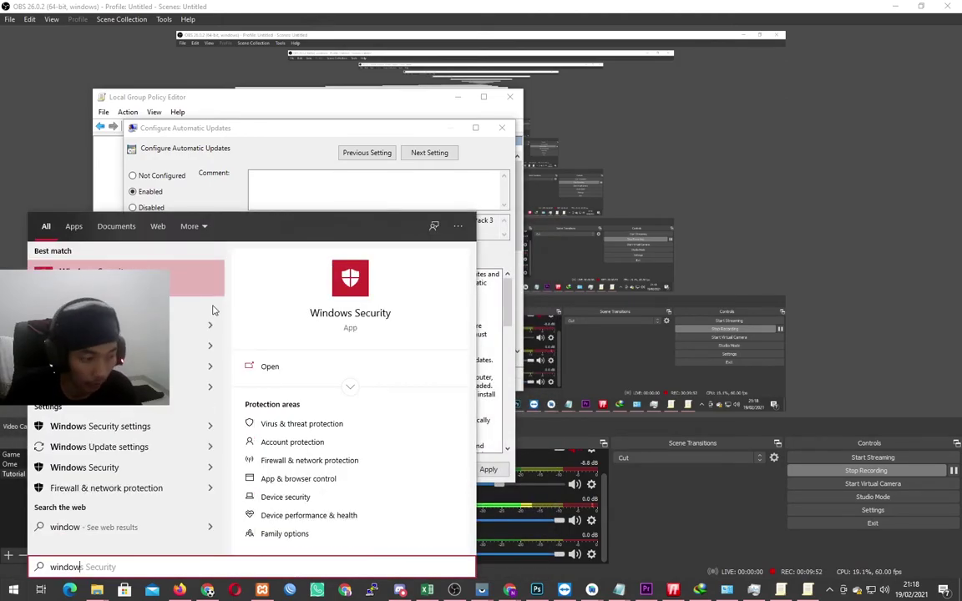
text(s upda)
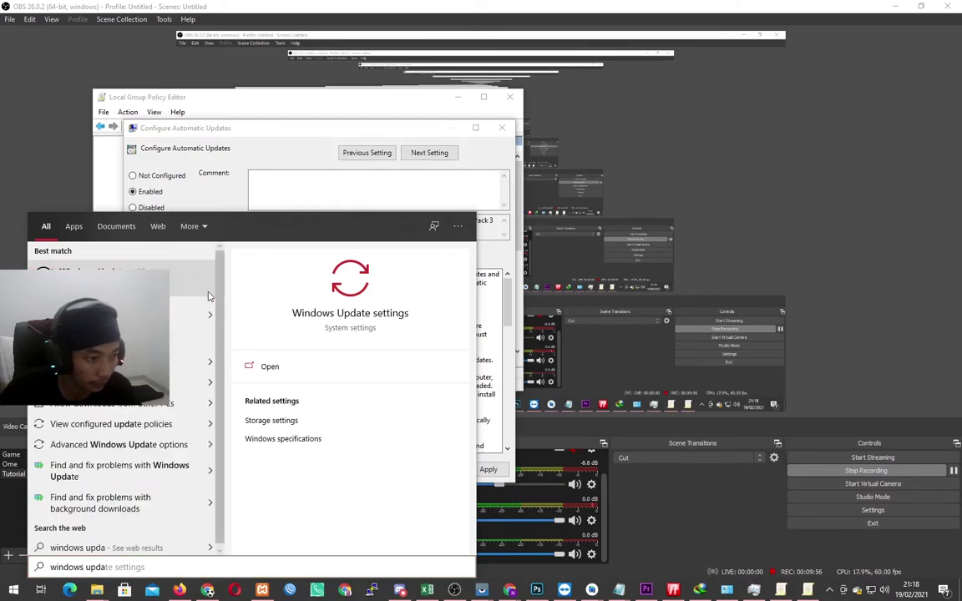
click(369, 276)
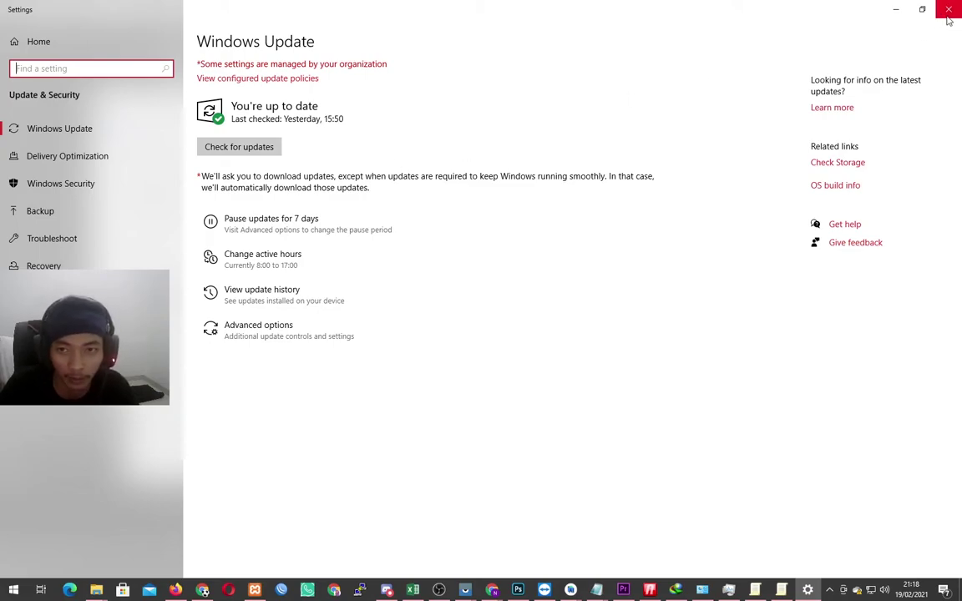
Apply and confirm the Configure Automatic Updates policy, and close the Local Group Policy Editor and Windows Settings
key(alt+Tab)
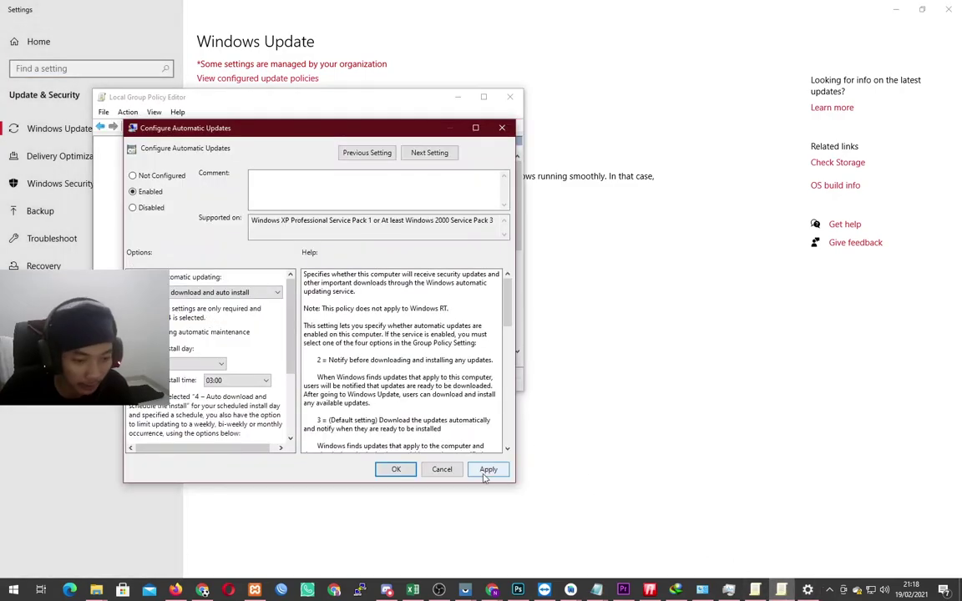
click(488, 470)
click(404, 471)
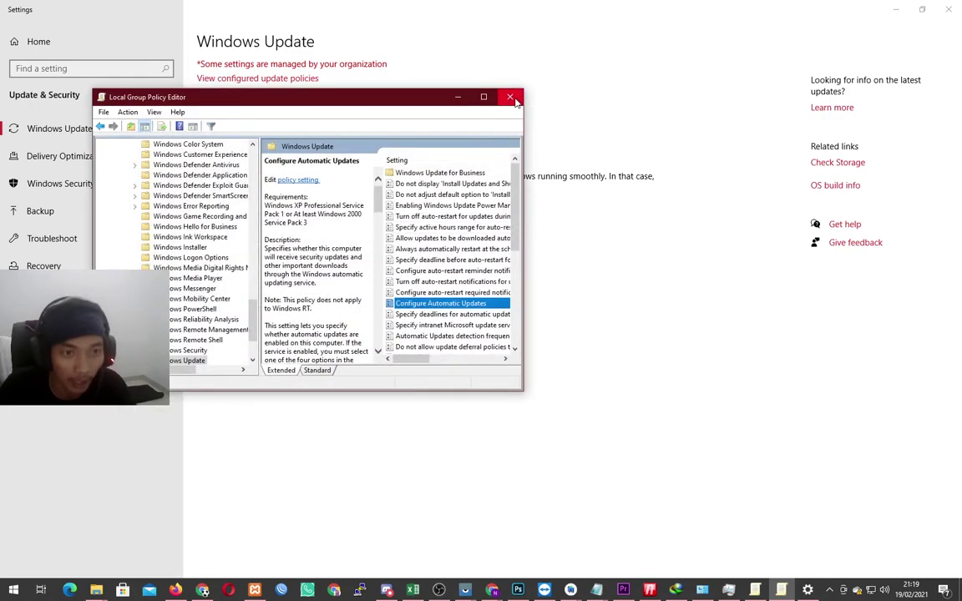
click(509, 97)
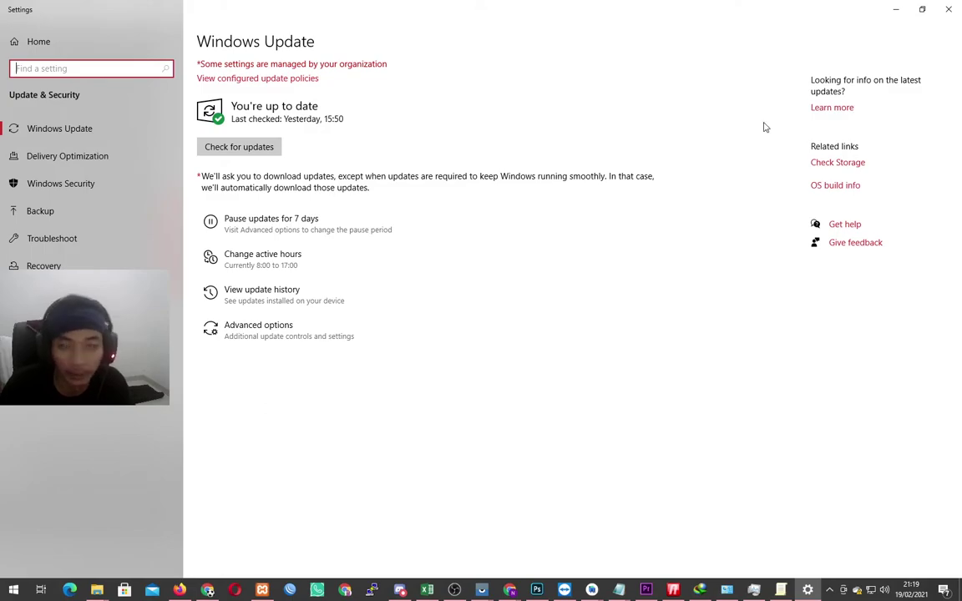
click(947, 19)
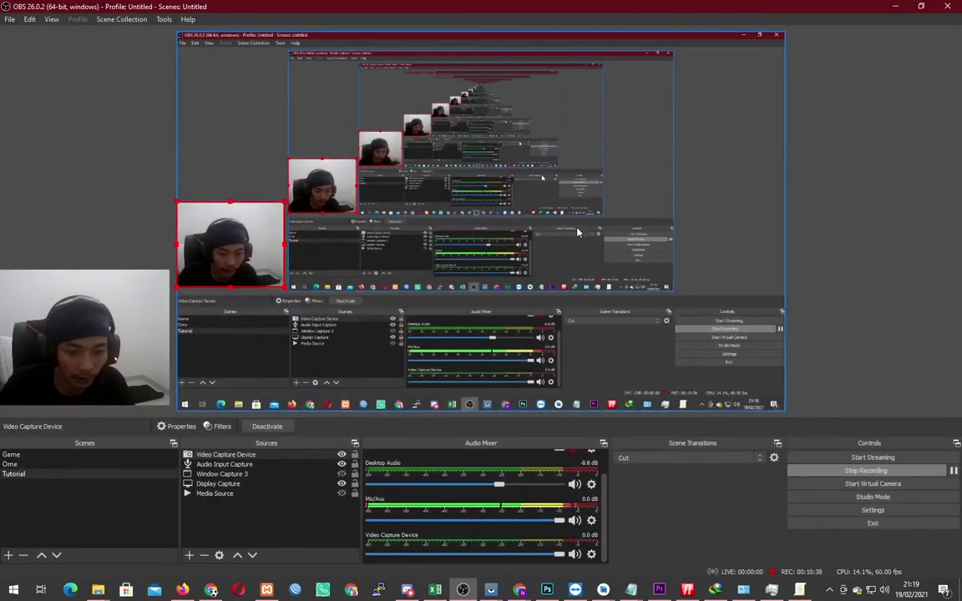